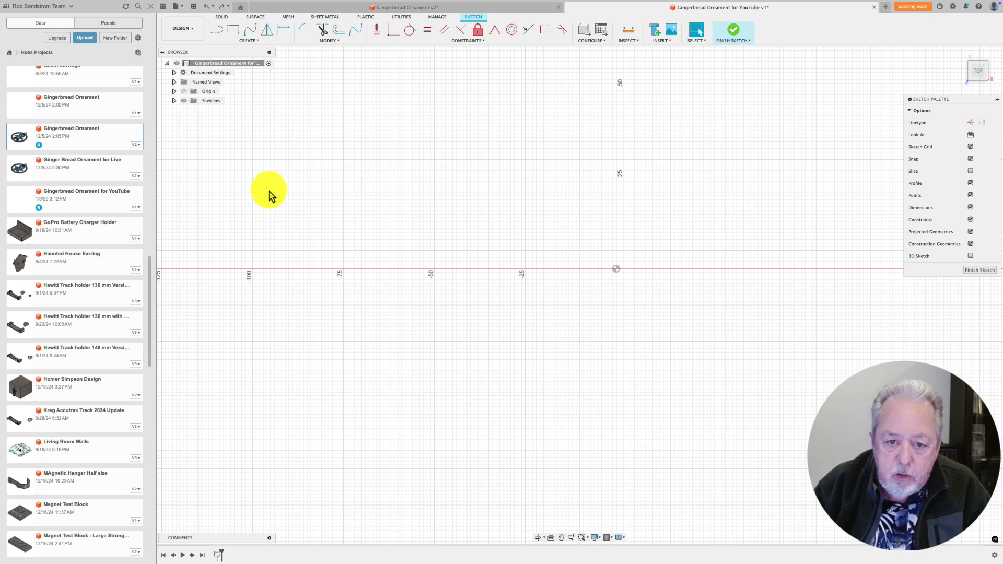
pyautogui.scroll(-2, 251, 202)
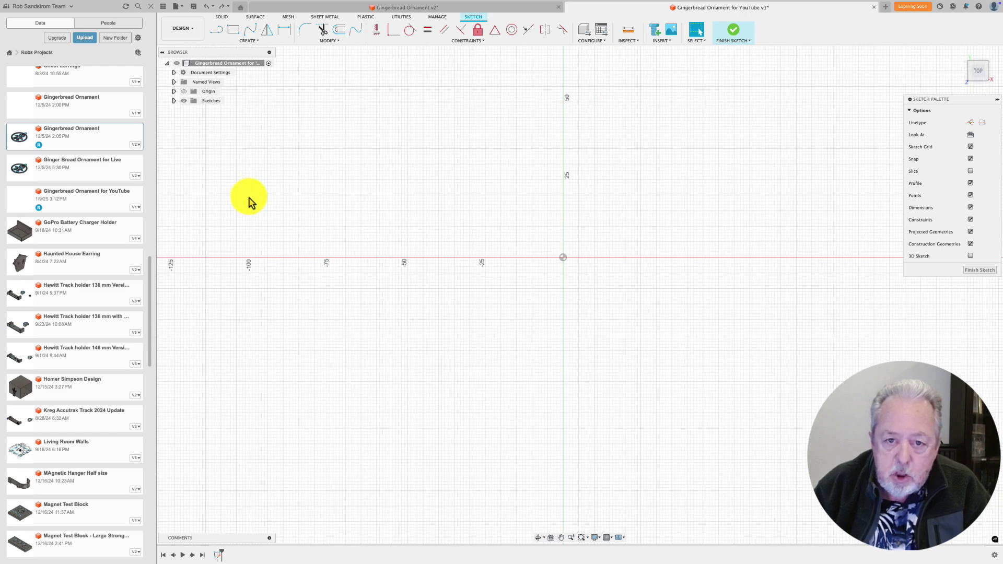
pyautogui.scroll(-1, 250, 210)
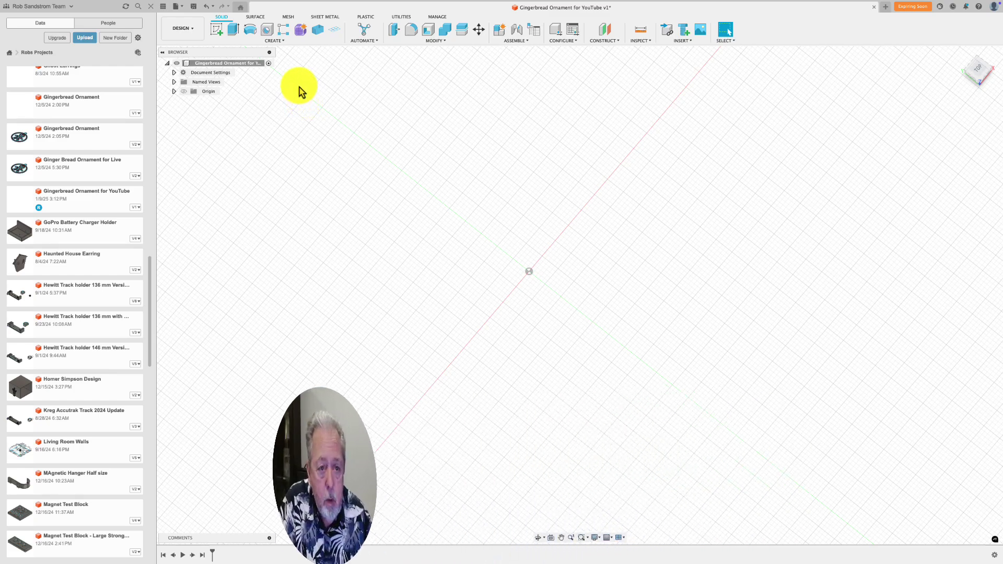
# Start a sketch on the horizontal origin plane and draw a 75.5 mm diameter circle centred on the origin
pyautogui.click(218, 37)
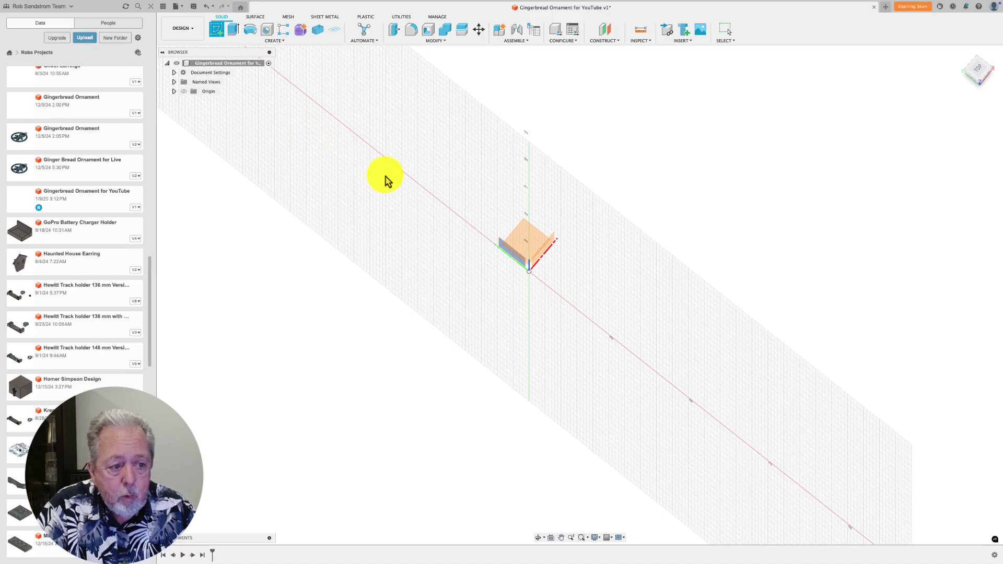
pyautogui.click(528, 243)
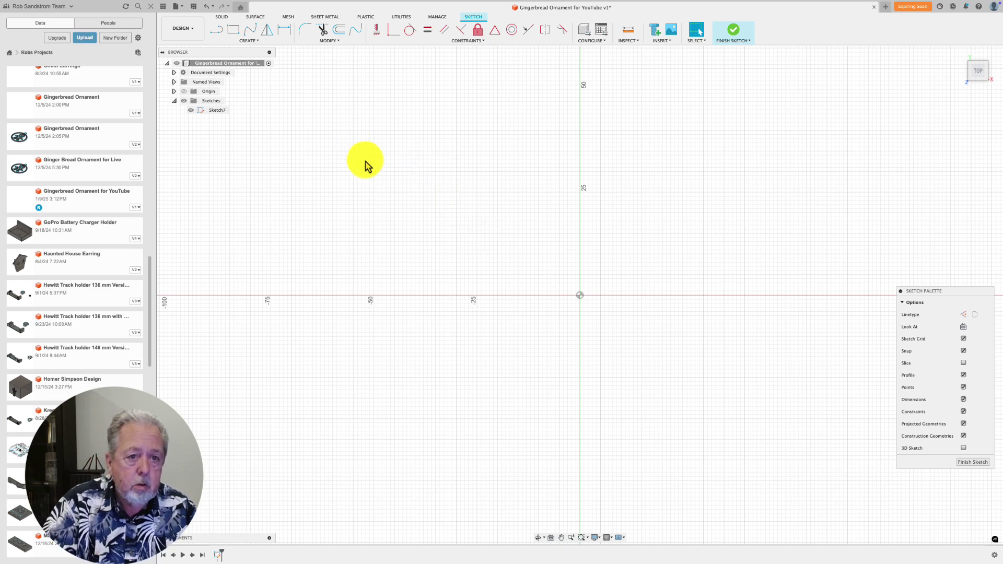
pyautogui.click(250, 41)
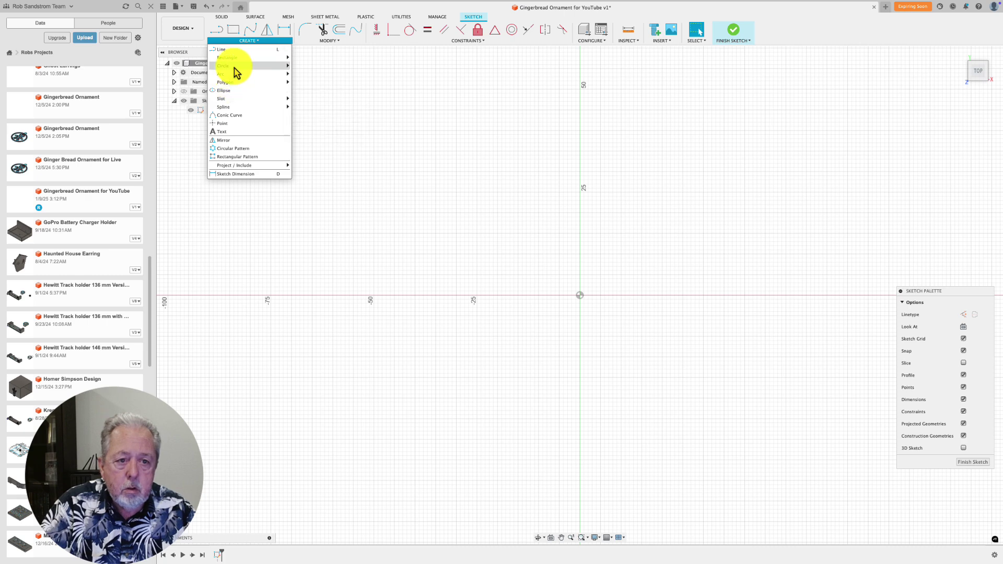
pyautogui.press('c')
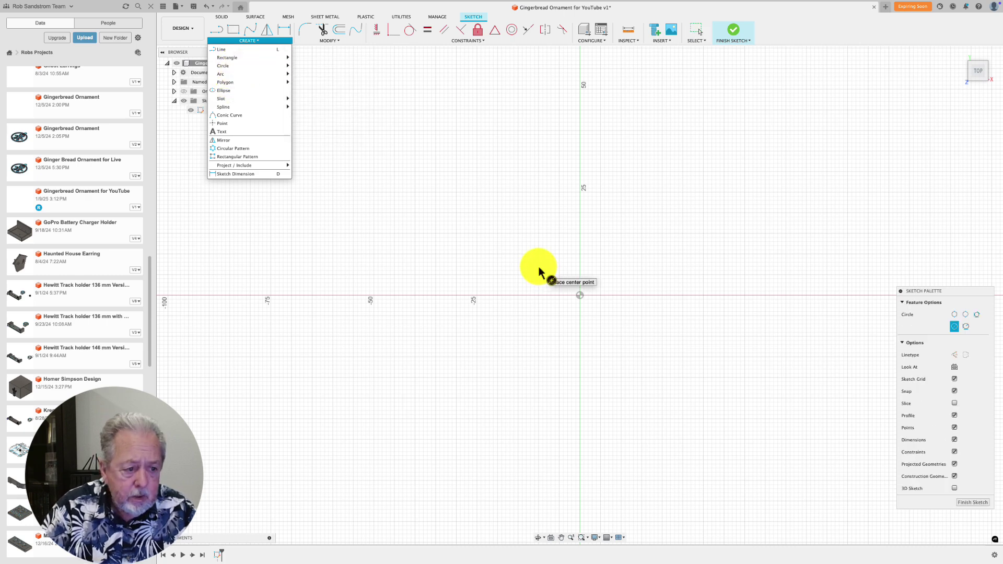
pyautogui.click(579, 295)
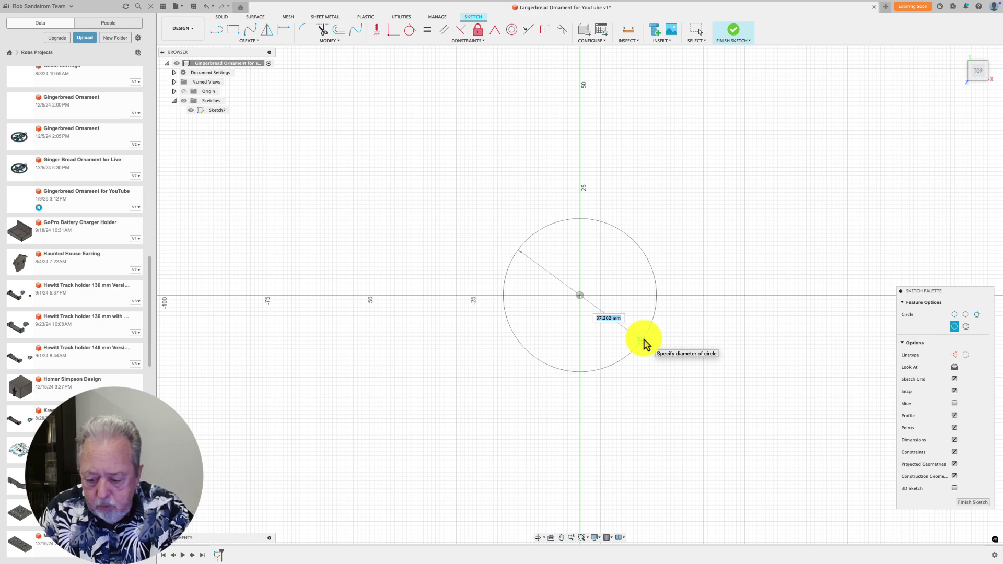
pyautogui.write('75')
pyautogui.press('Return')
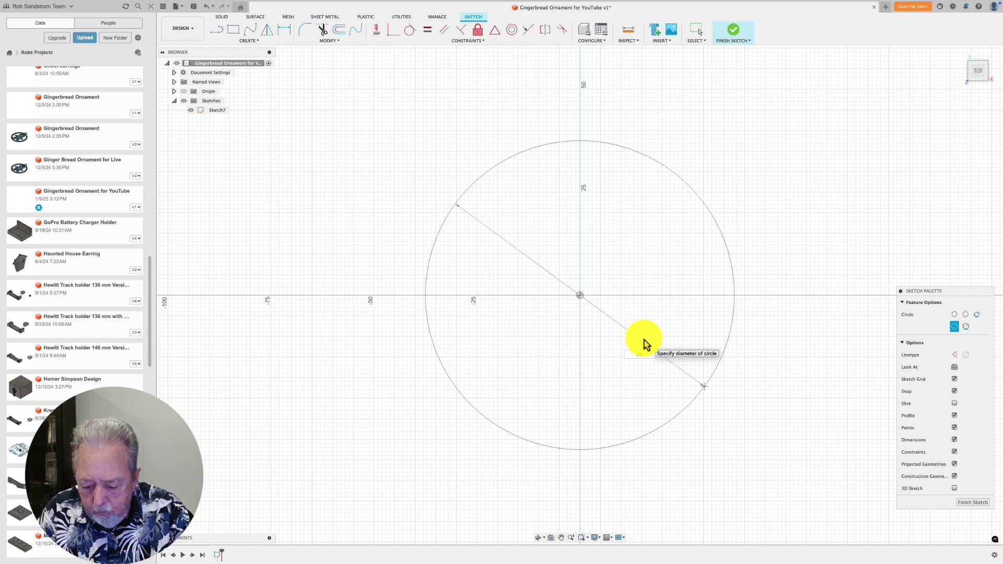
pyautogui.press('Return')
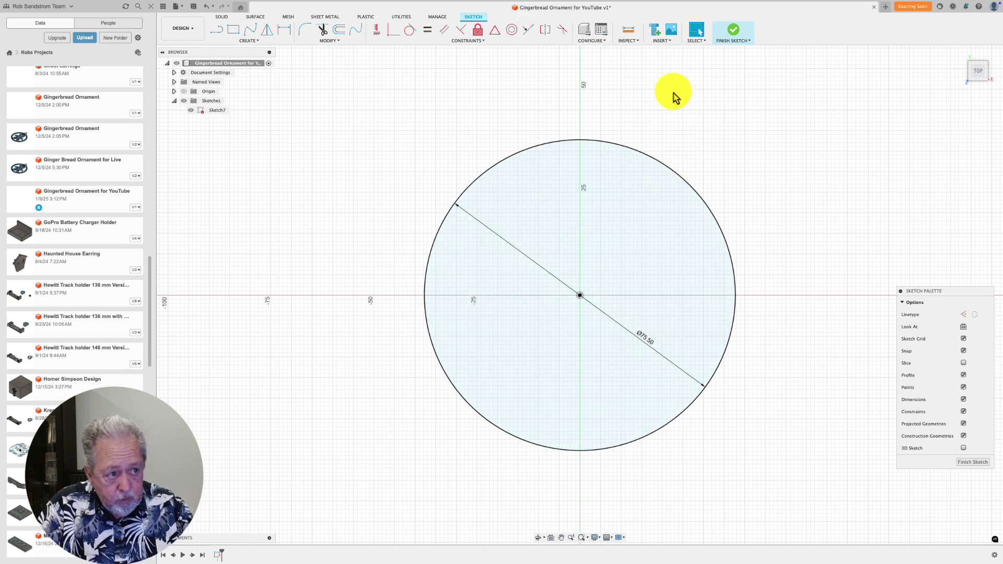
pyautogui.click(663, 40)
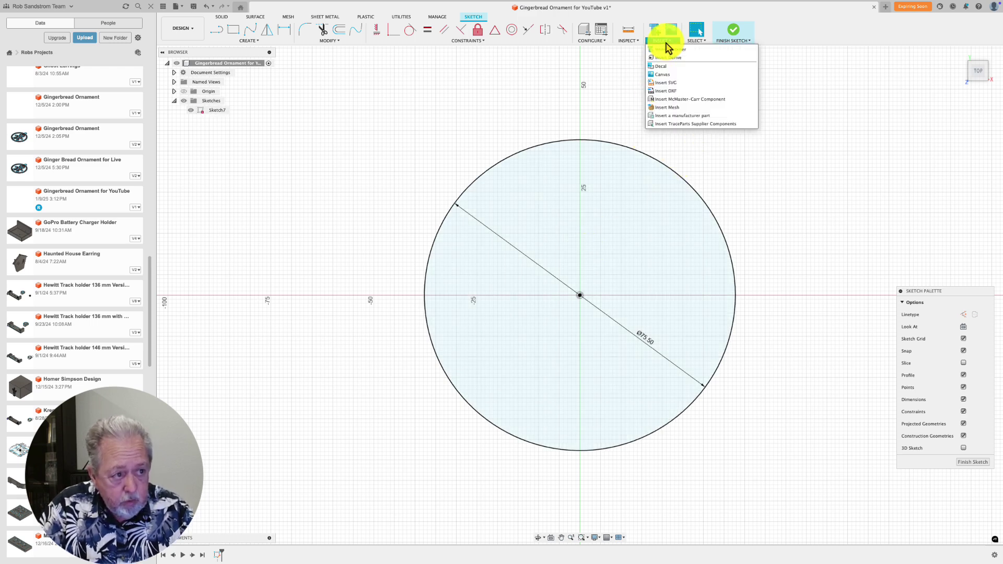
pyautogui.click(664, 76)
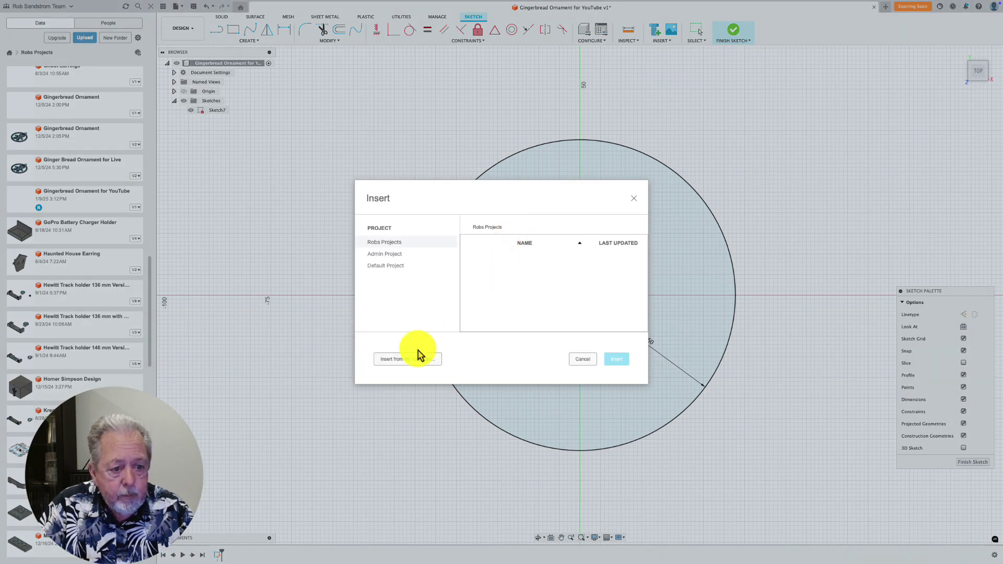
pyautogui.click(408, 363)
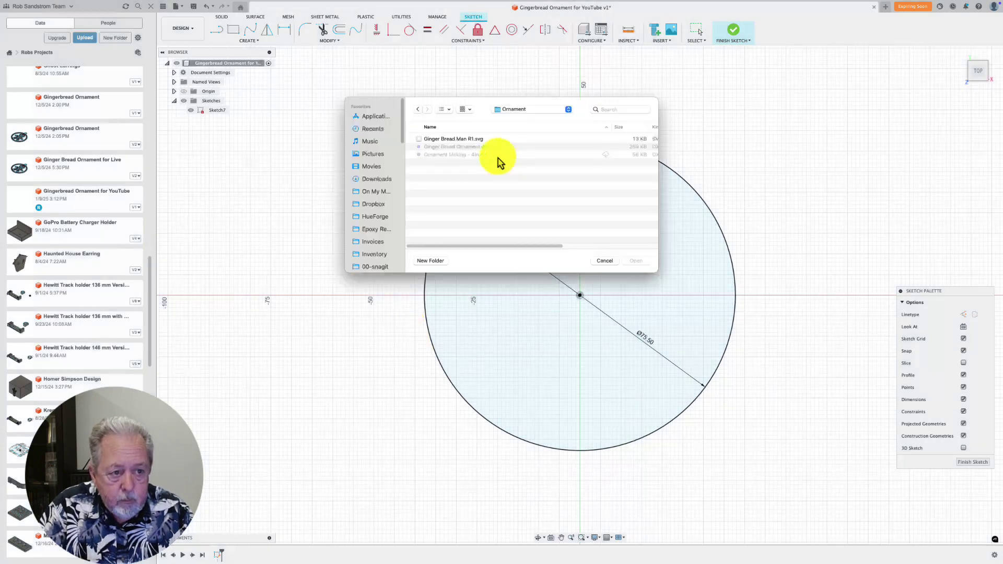
pyautogui.click(464, 140)
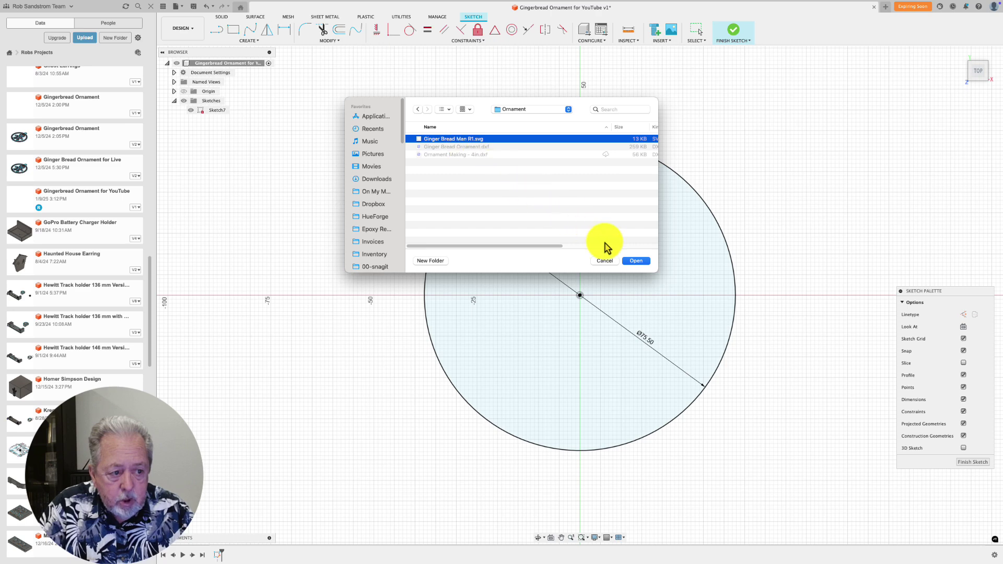
pyautogui.click(635, 260)
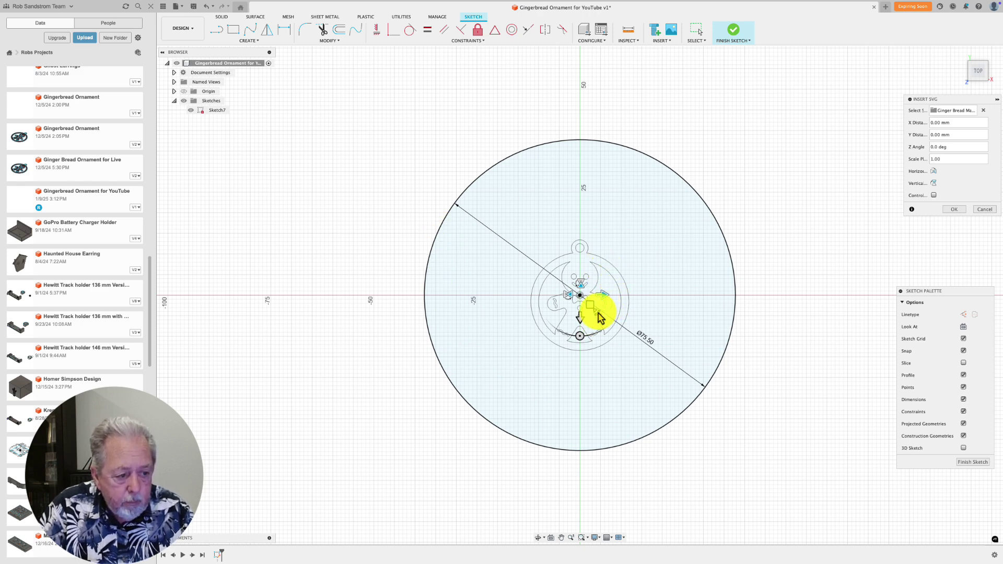
pyautogui.moveTo(598, 312); pyautogui.dragTo(686, 364)
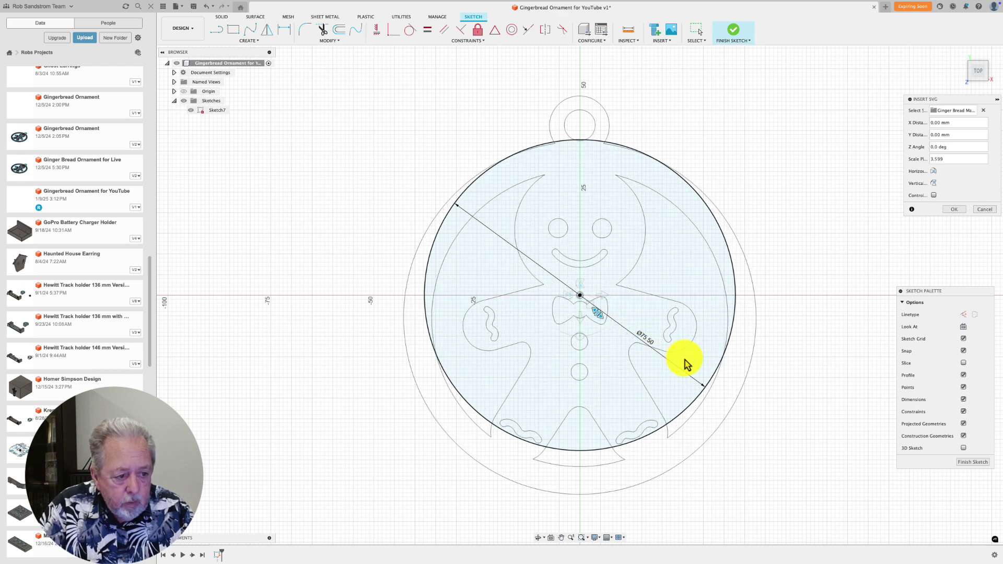
pyautogui.moveTo(592, 307); pyautogui.dragTo(591, 279)
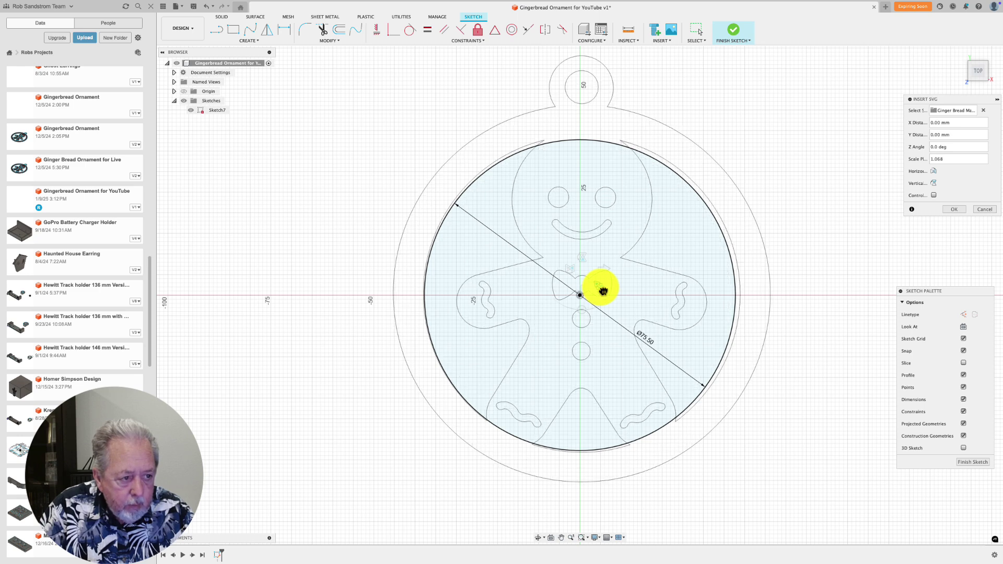
pyautogui.moveTo(592, 280)
pyautogui.mouseDown()
pyautogui.moveTo(601, 295)
pyautogui.moveTo(589, 284)
pyautogui.mouseUp()
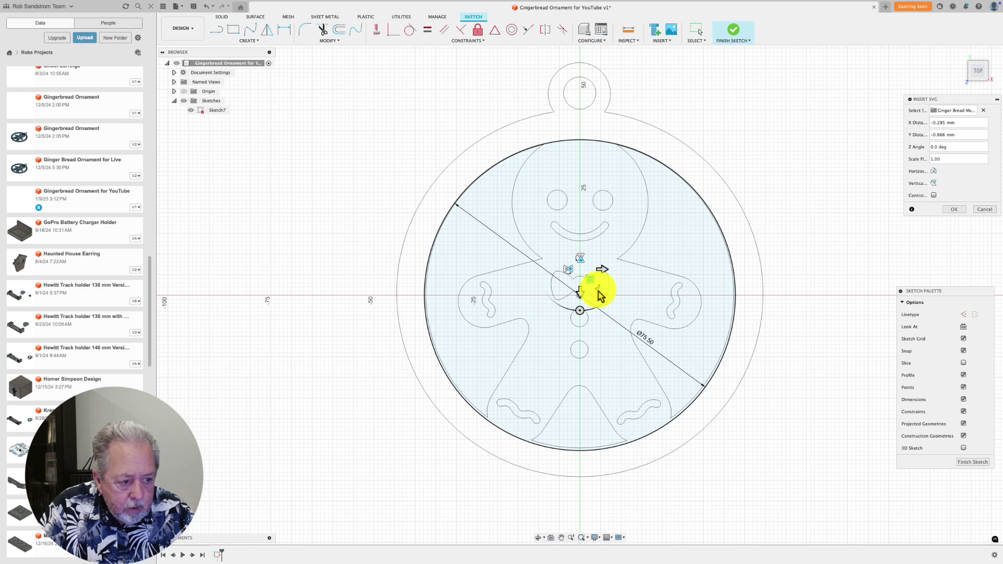
pyautogui.moveTo(601, 293); pyautogui.dragTo(600, 292)
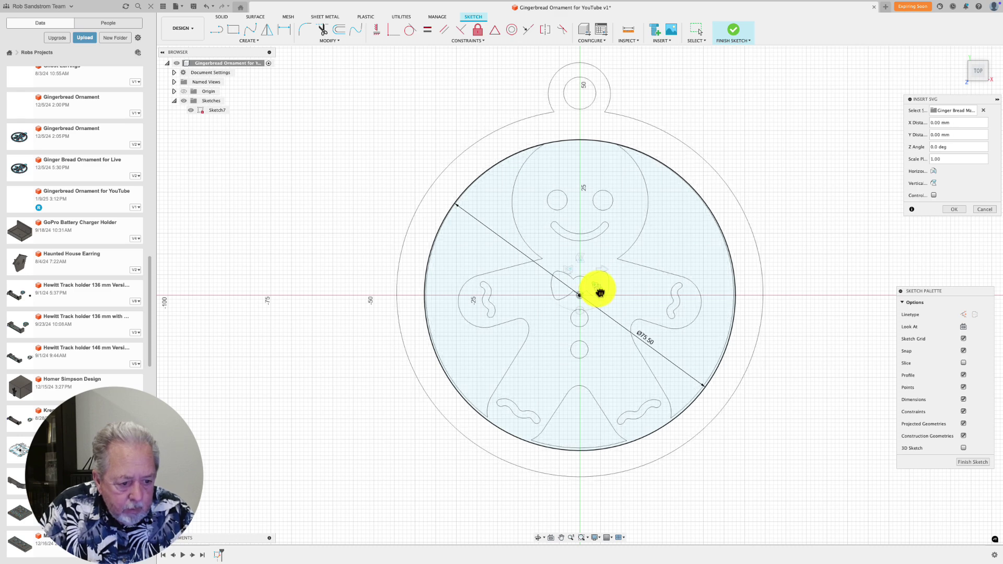
pyautogui.moveTo(599, 295); pyautogui.dragTo(599, 292)
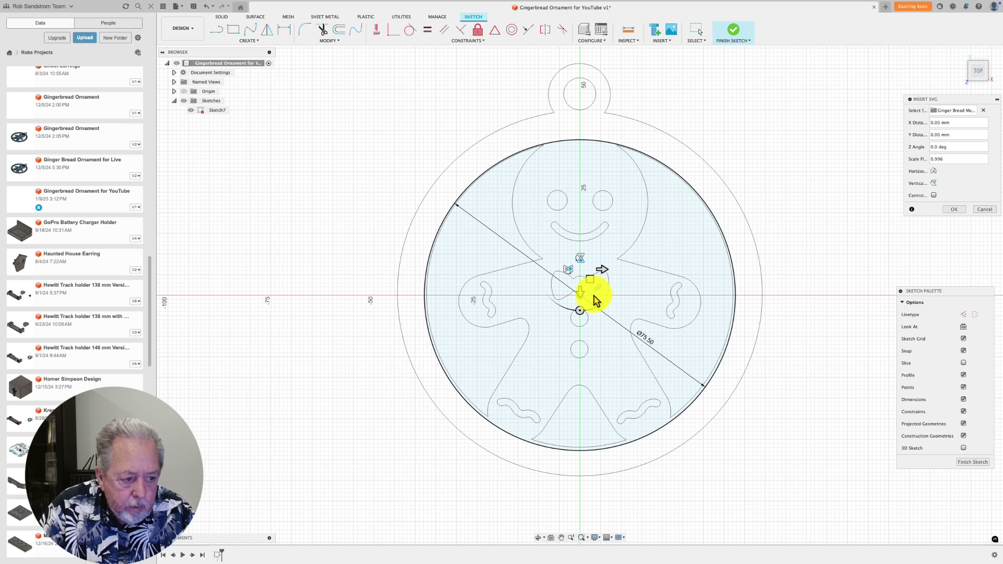
pyautogui.moveTo(595, 289)
pyautogui.mouseDown()
pyautogui.moveTo(603, 291)
pyautogui.moveTo(594, 284)
pyautogui.mouseUp()
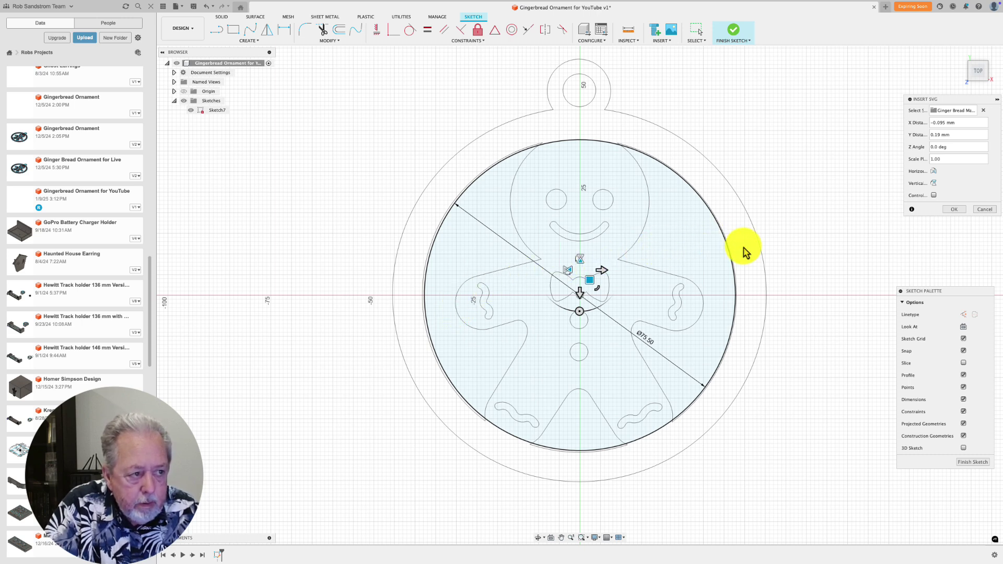
pyautogui.click(984, 210)
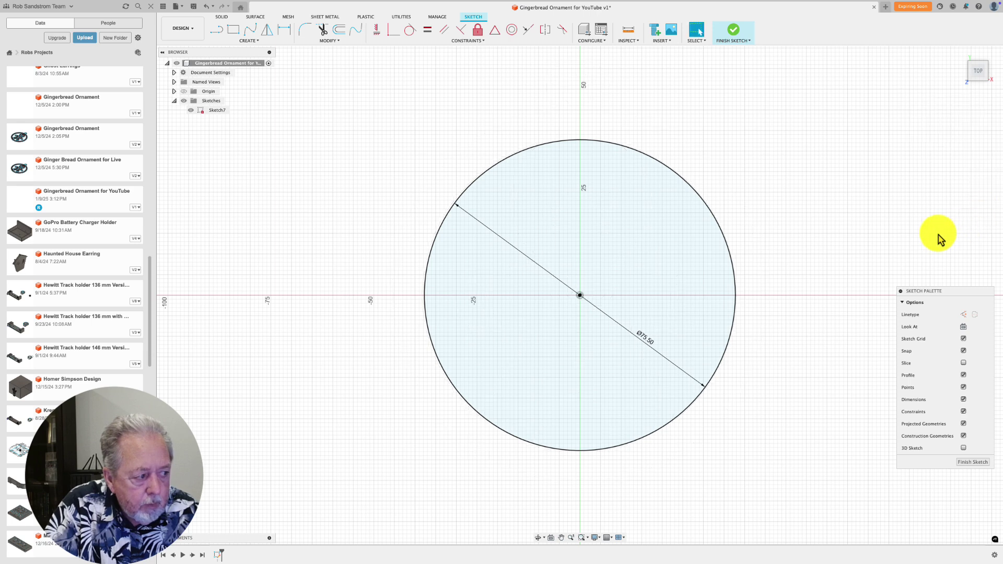
# Insert Ginger Bread Ornament.dxf from the computer into the sketch, offset 5.802 mm in Y so its inner ring matches the circle
pyautogui.click(666, 42)
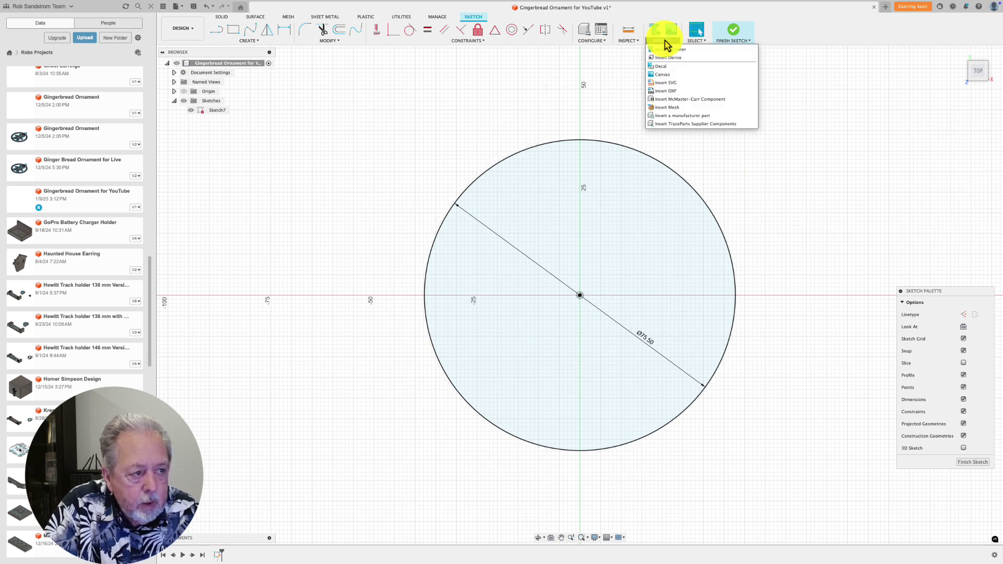
pyautogui.click(665, 91)
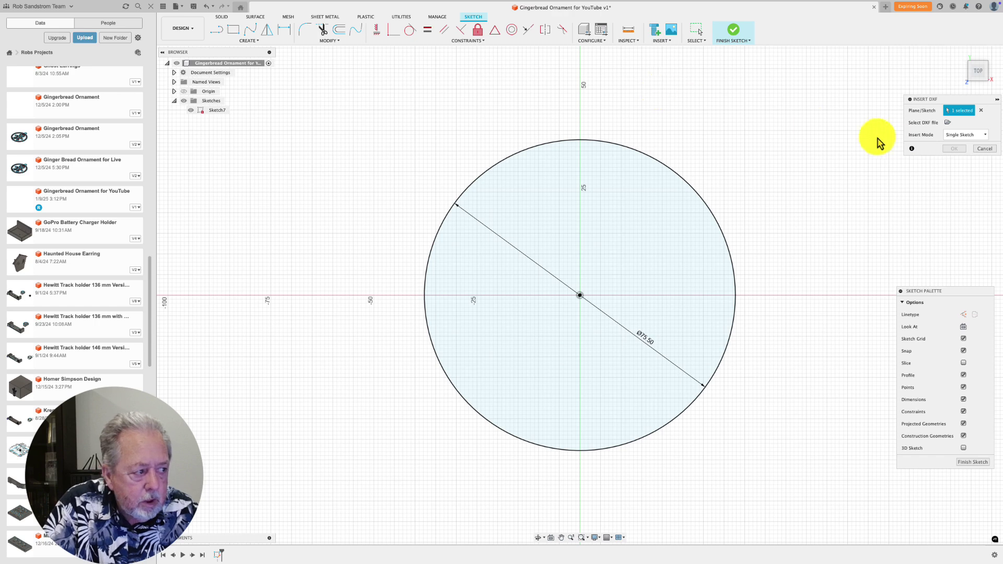
pyautogui.click(948, 123)
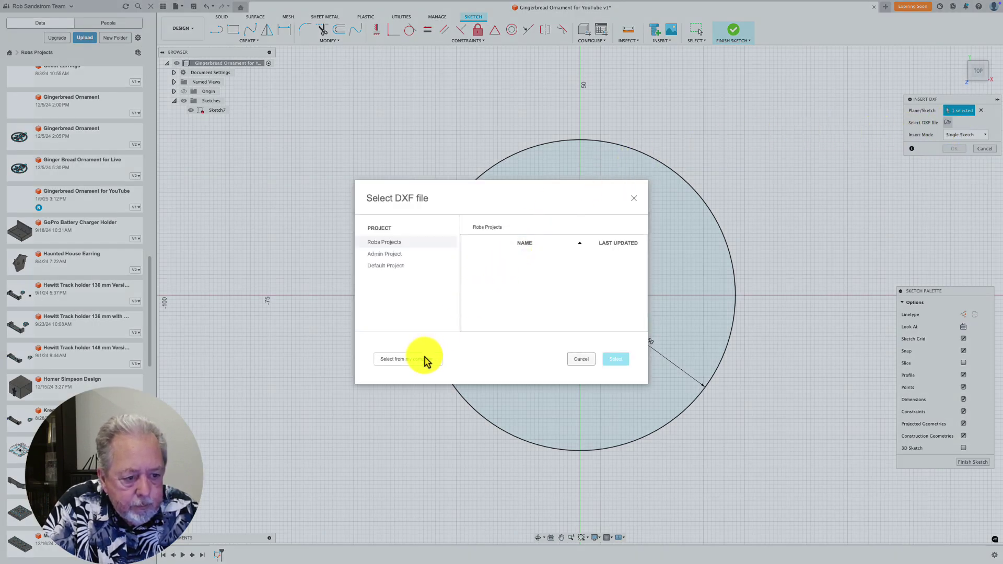
pyautogui.click(424, 360)
pyautogui.click(462, 147)
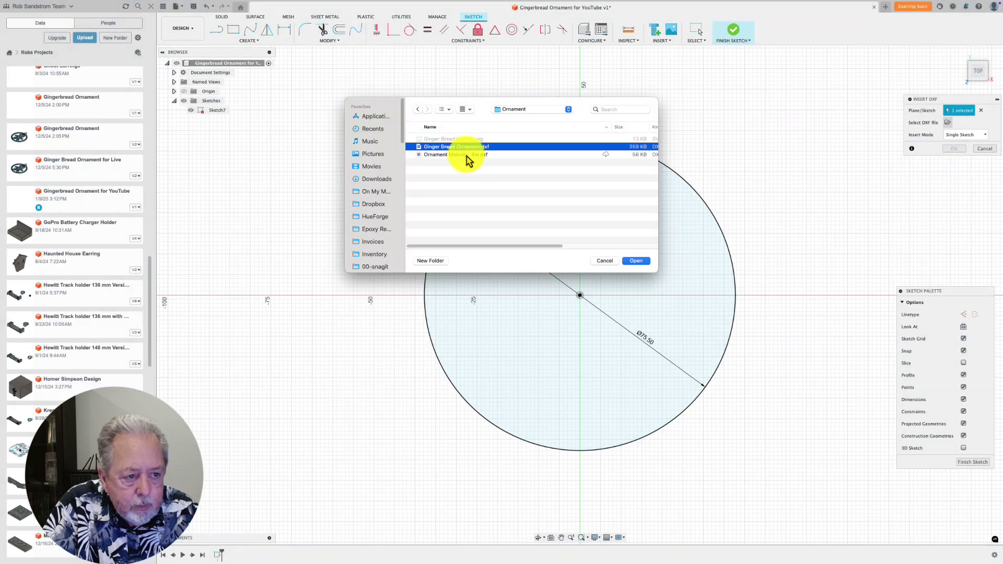
pyautogui.click(638, 263)
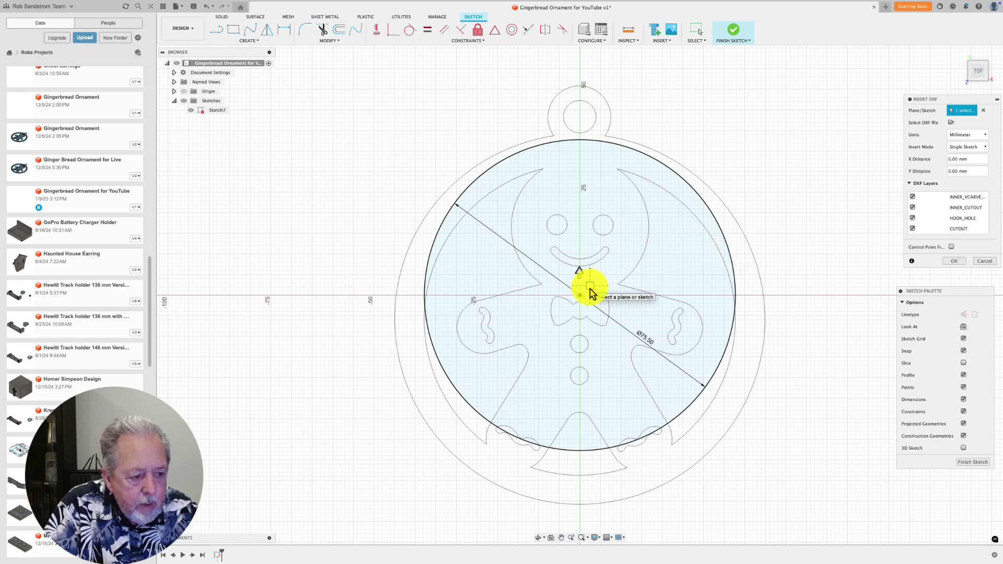
pyautogui.moveTo(590, 289); pyautogui.dragTo(590, 265)
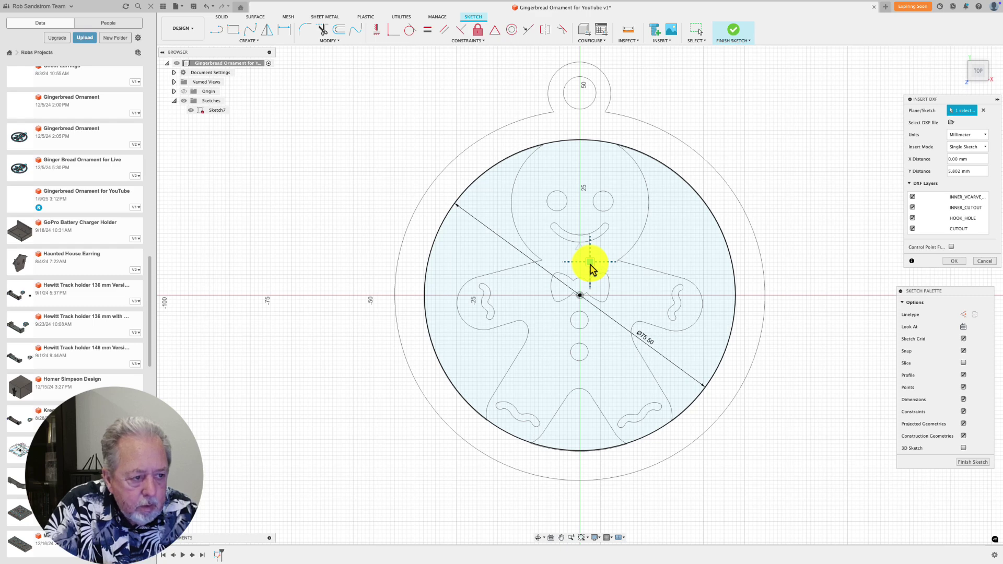
pyautogui.moveTo(590, 265); pyautogui.dragTo(590, 264)
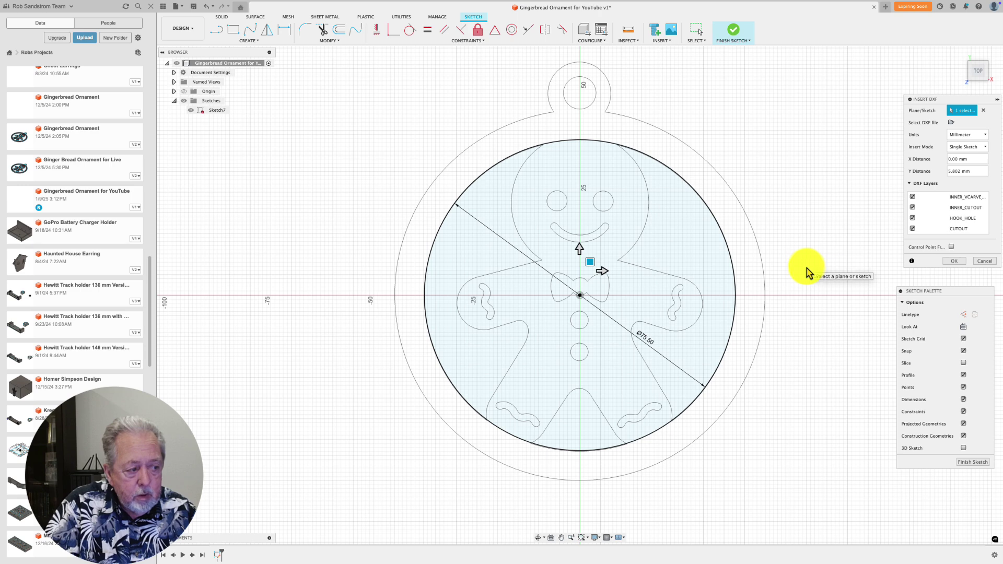
pyautogui.click(952, 262)
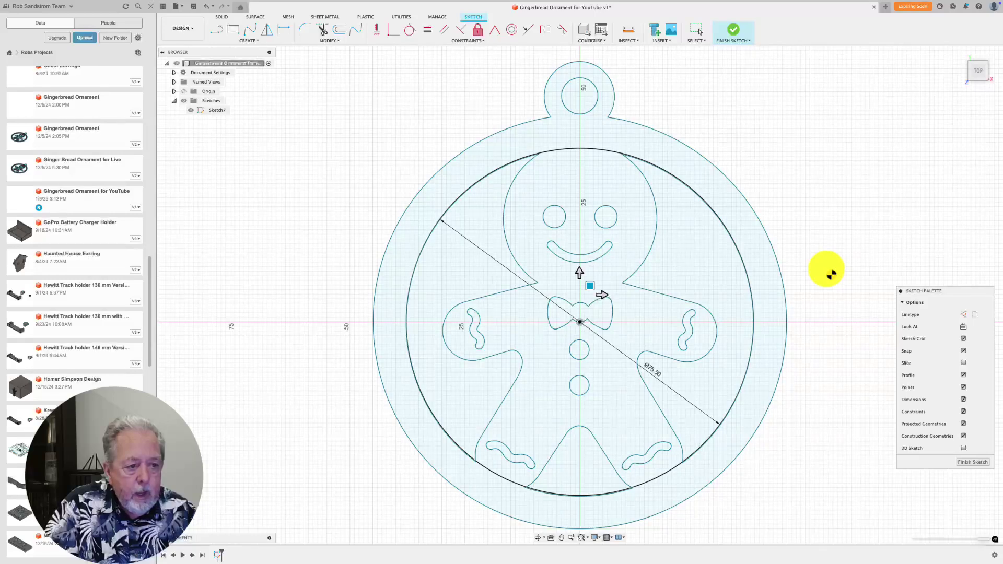
# Examine how the drawn circle lines up with the imported outlines above the gingerbread man's head
pyautogui.click(578, 150)
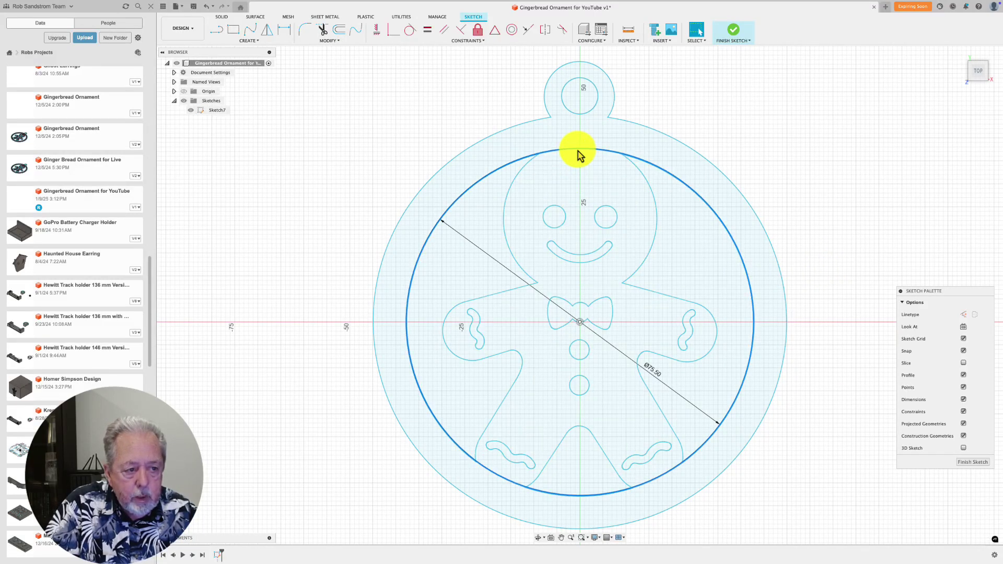
pyautogui.press('Escape')
pyautogui.scroll(5, 578, 155)
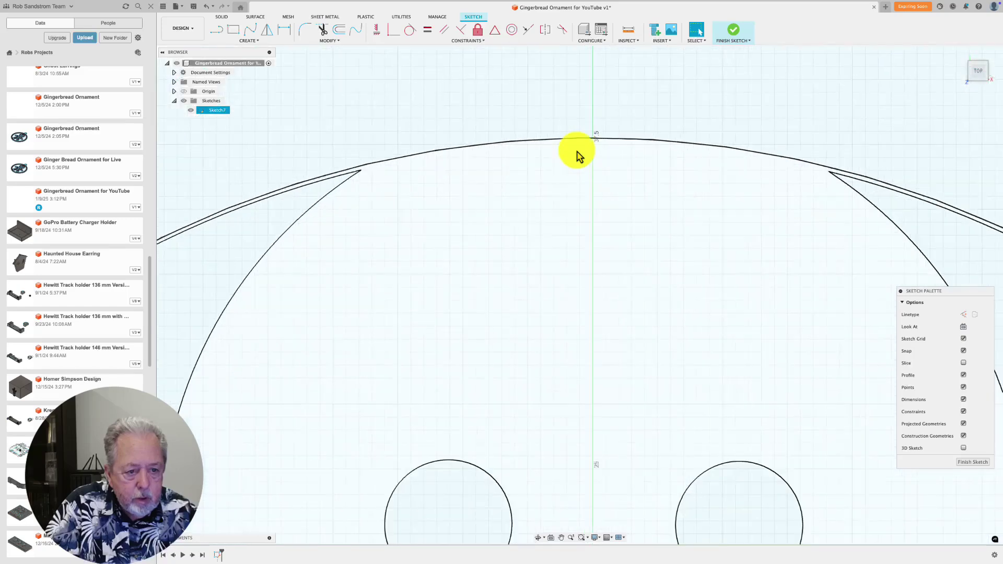
pyautogui.scroll(-4, 567, 152)
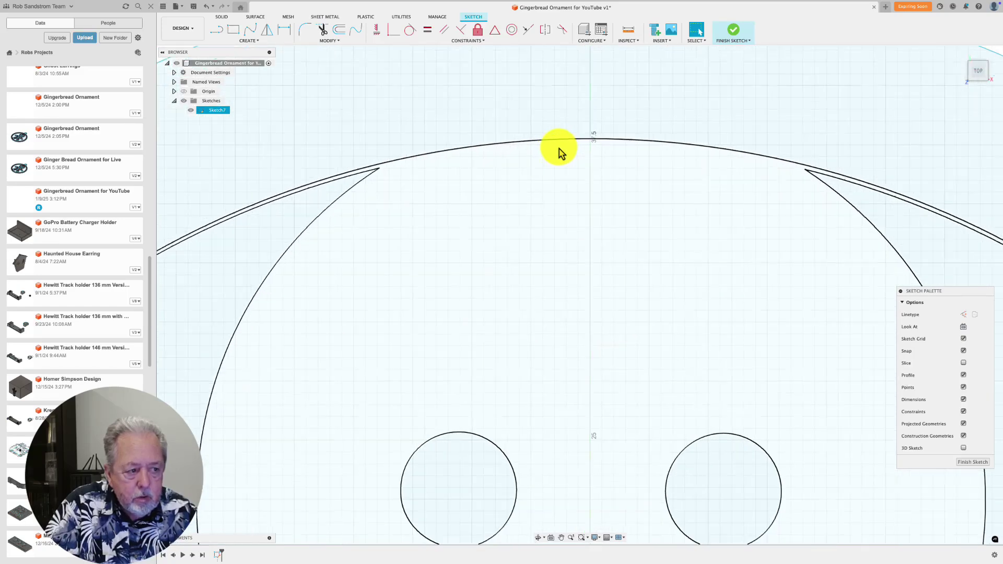
pyautogui.scroll(-5, 559, 153)
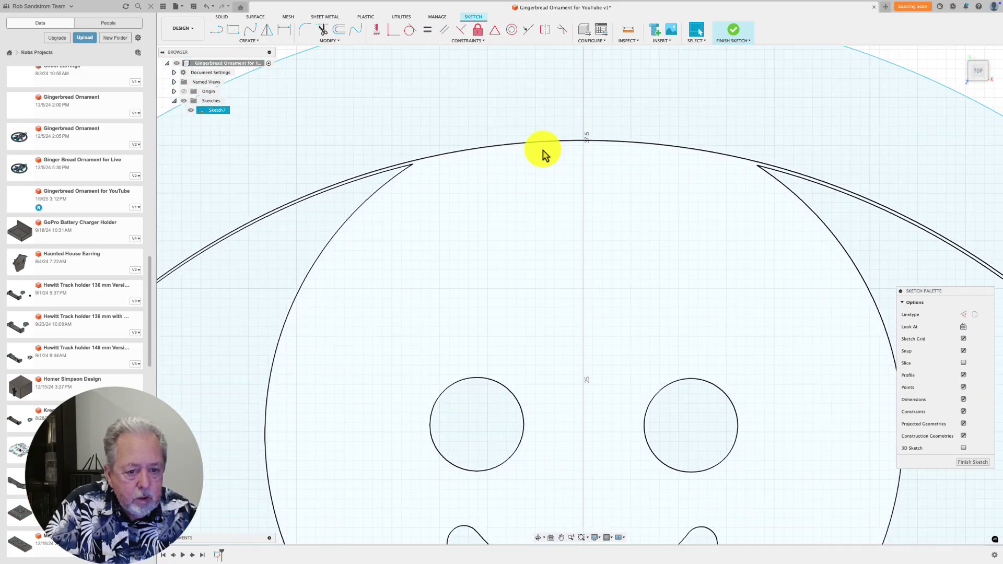
pyautogui.scroll(-4, 539, 153)
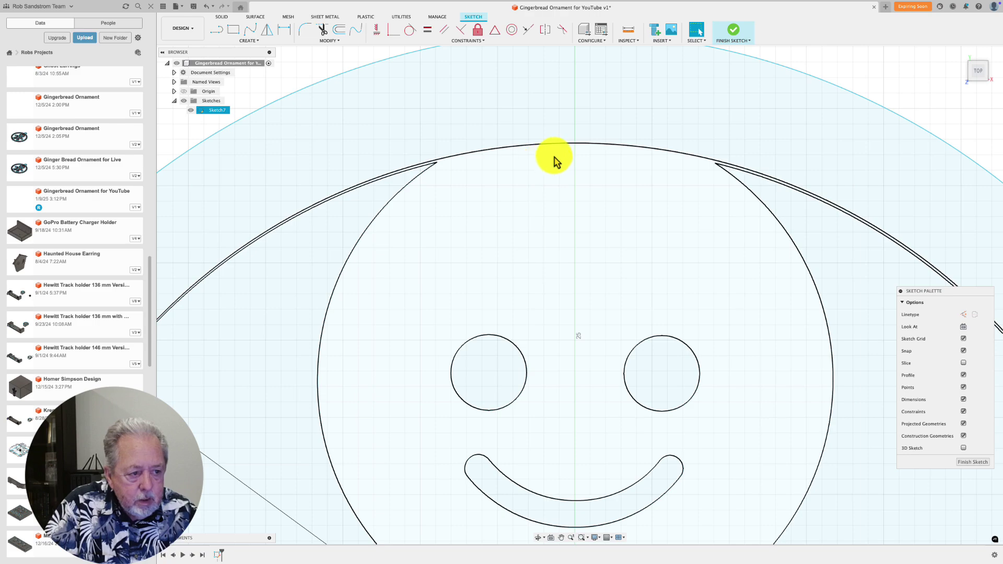
pyautogui.scroll(-5, 601, 194)
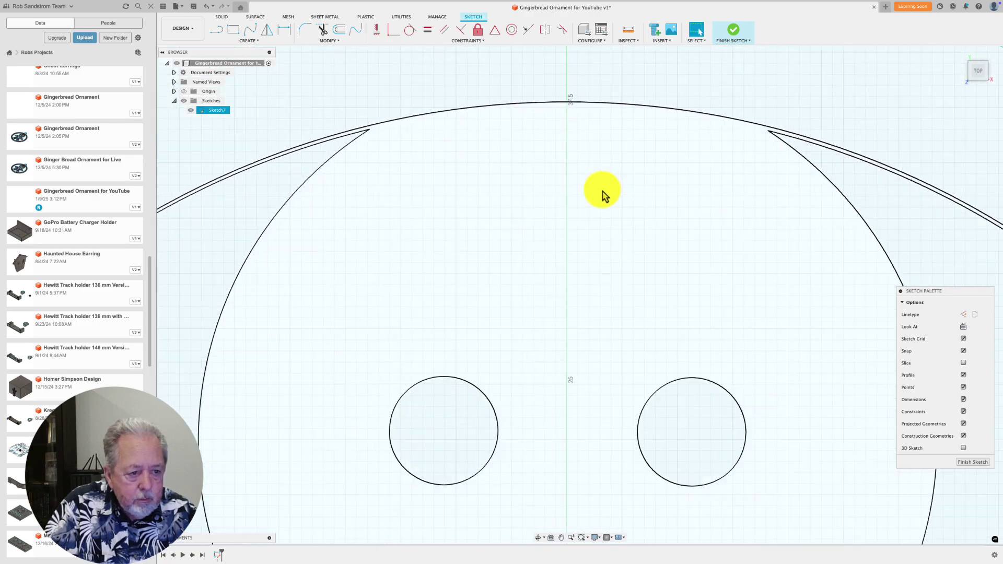
# Delete the 75.5 mm construction-check circle from around the gingerbread man and finish the sketch
pyautogui.scroll(-5, 587, 399)
pyautogui.scroll(8, 573, 321)
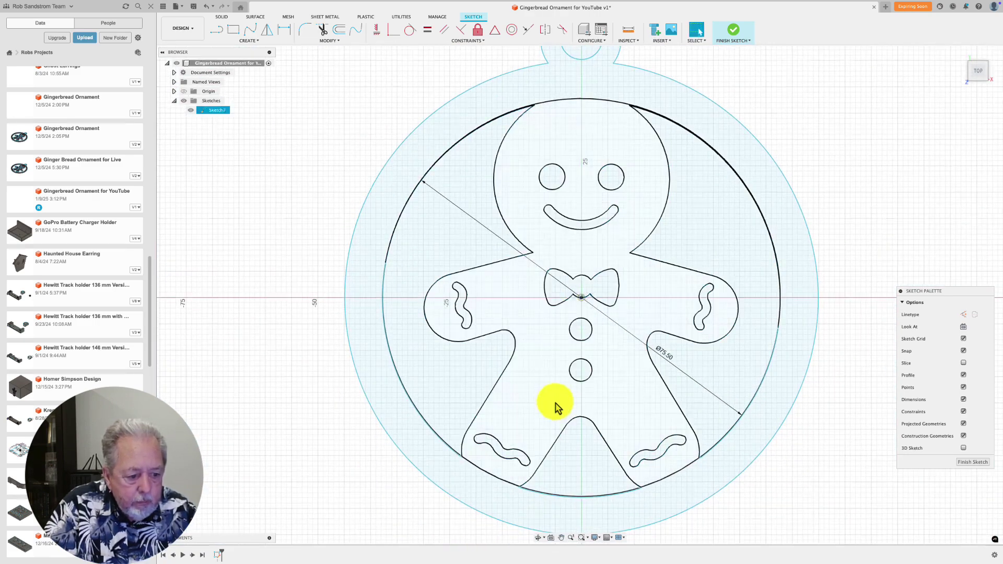
pyautogui.scroll(-3, 561, 452)
pyautogui.scroll(5, 566, 466)
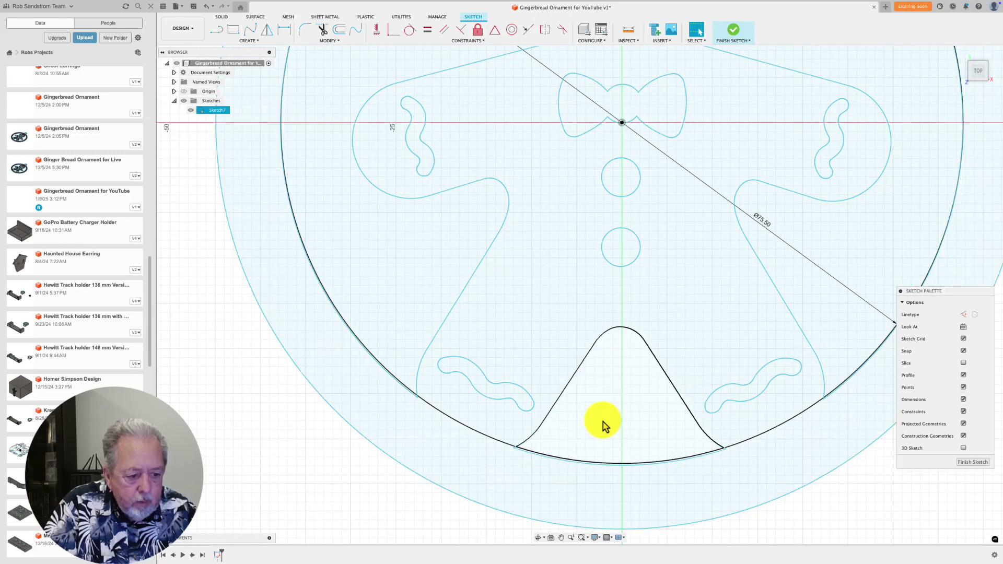
pyautogui.scroll(-1, 601, 419)
pyautogui.moveTo(695, 175)
pyautogui.mouseDown(button='middle')
pyautogui.moveTo(650, 298)
pyautogui.moveTo(610, 502)
pyautogui.moveTo(606, 491)
pyautogui.mouseUp(button='middle')
pyautogui.scroll(2, 544, 213)
pyautogui.click(533, 190)
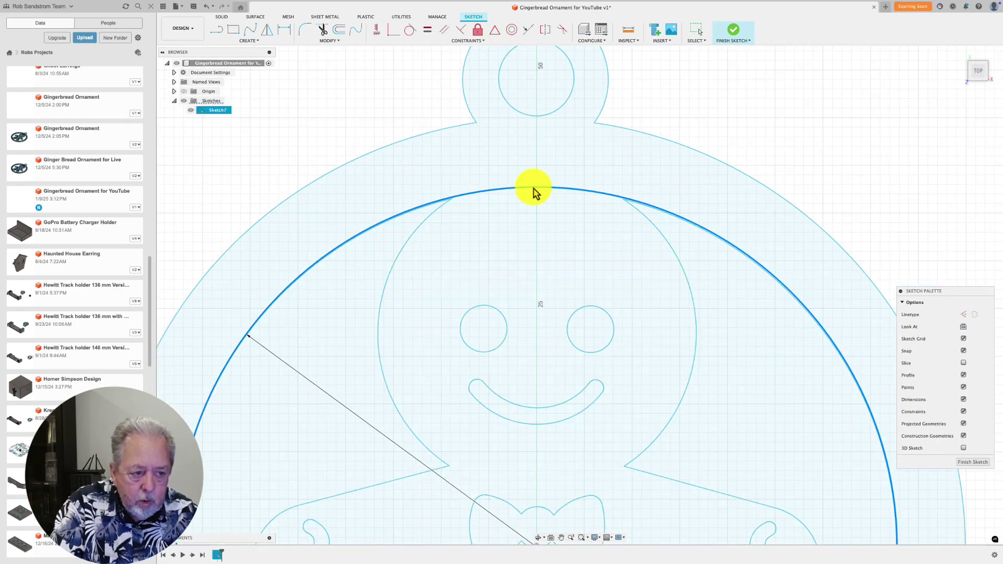
pyautogui.press('Delete')
pyautogui.scroll(-2, 535, 192)
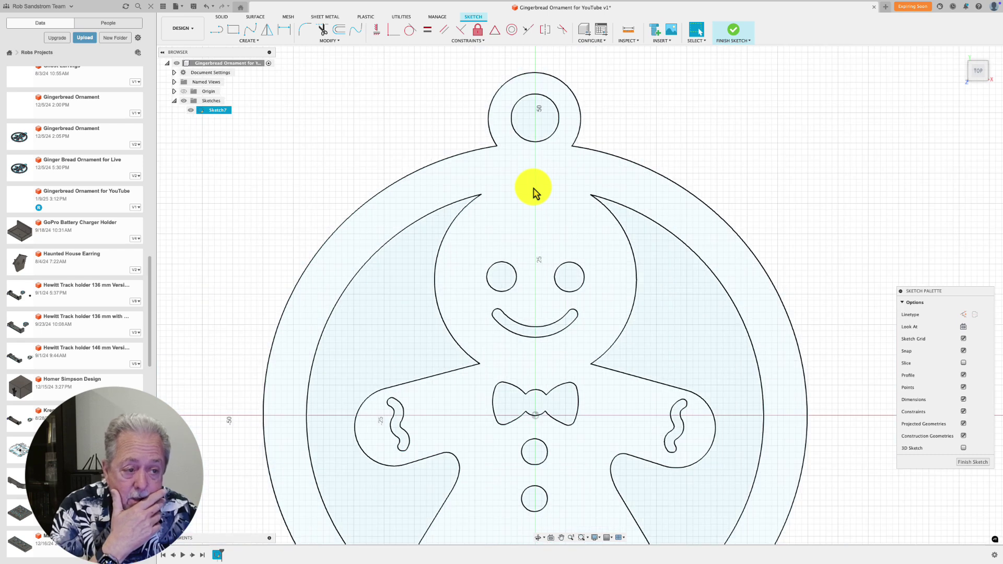
pyautogui.scroll(-1, 534, 189)
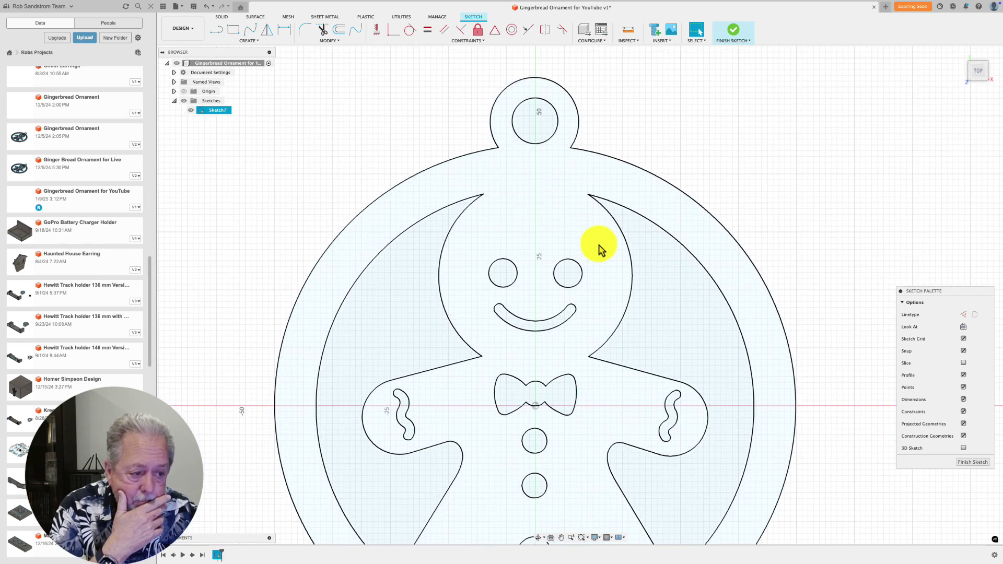
pyautogui.click(956, 463)
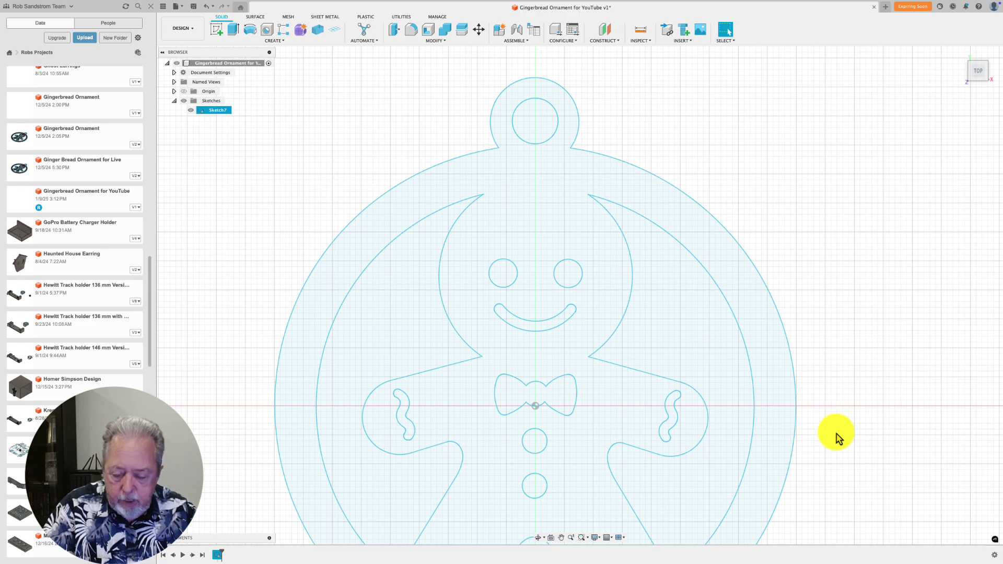
# Select the sketch profiles of the main ornament shape, both eyes and the smile in an angled view
pyautogui.moveTo(836, 433)
pyautogui.keyDown('shift'); pyautogui.mouseDown(button='middle')
pyautogui.moveTo(833, 406)
pyautogui.moveTo(820, 397)
pyautogui.moveTo(824, 411)
pyautogui.moveTo(861, 425)
pyautogui.moveTo(869, 406)
pyautogui.moveTo(875, 421)
pyautogui.moveTo(775, 282)
pyautogui.mouseUp(button='middle'); pyautogui.keyUp('shift')
pyautogui.scroll(-1, 833, 411)
pyautogui.scroll(-2, 835, 417)
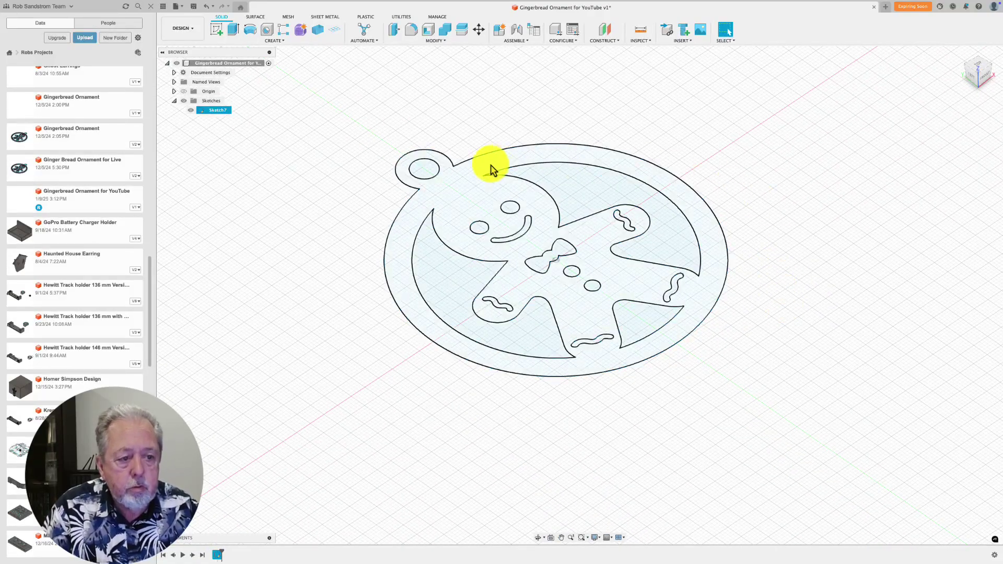
pyautogui.click(470, 175)
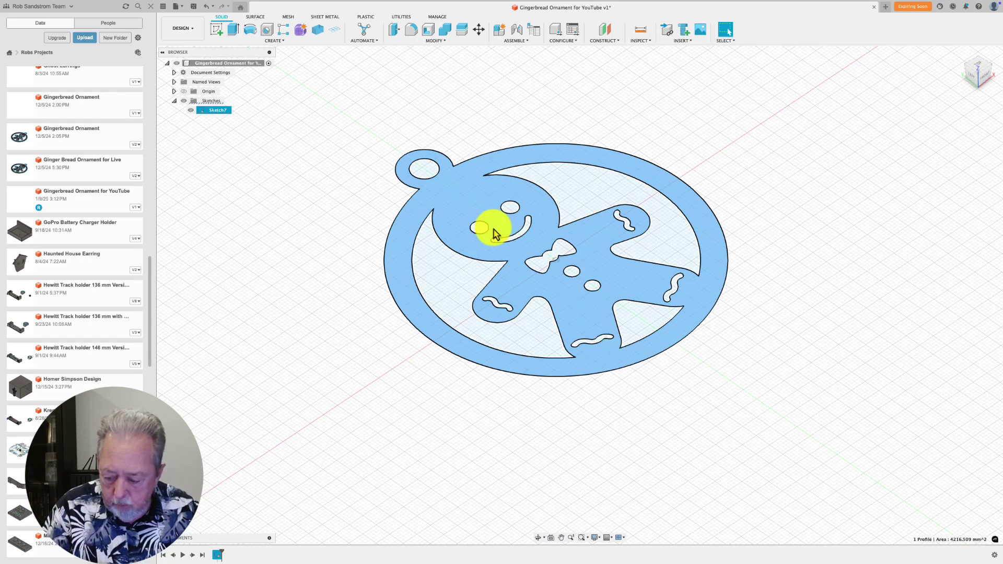
pyautogui.click(480, 229)
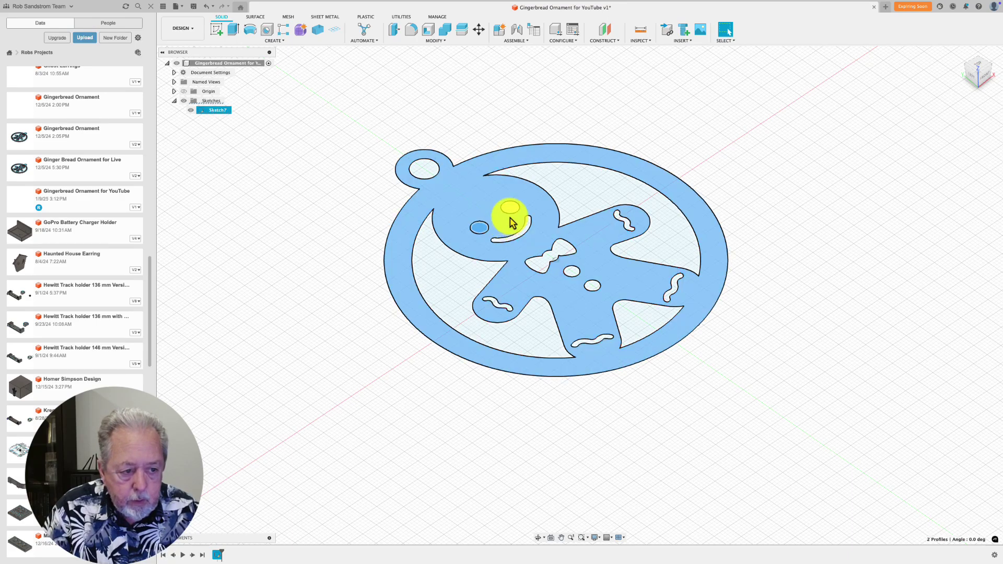
pyautogui.click(510, 209)
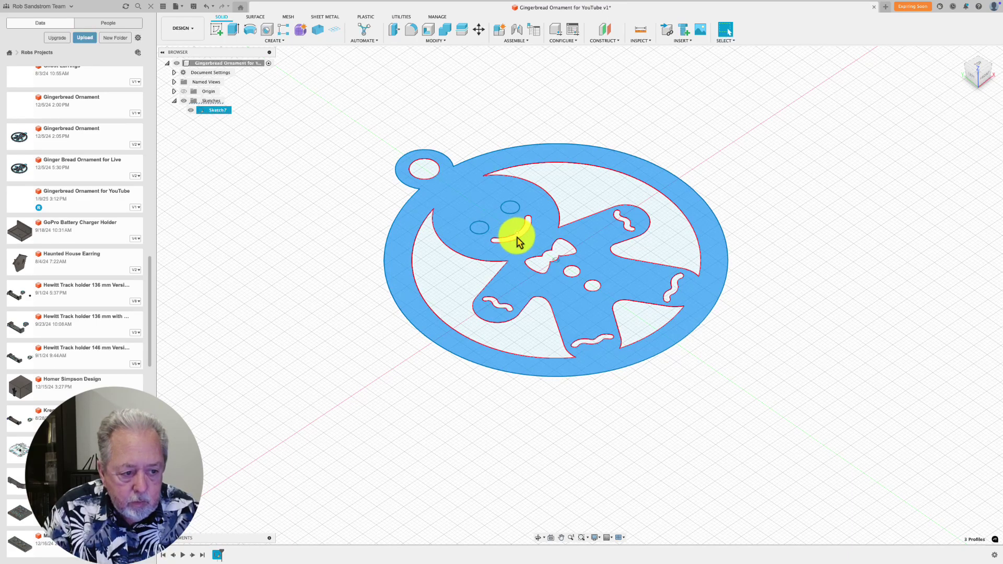
pyautogui.scroll(5, 517, 241)
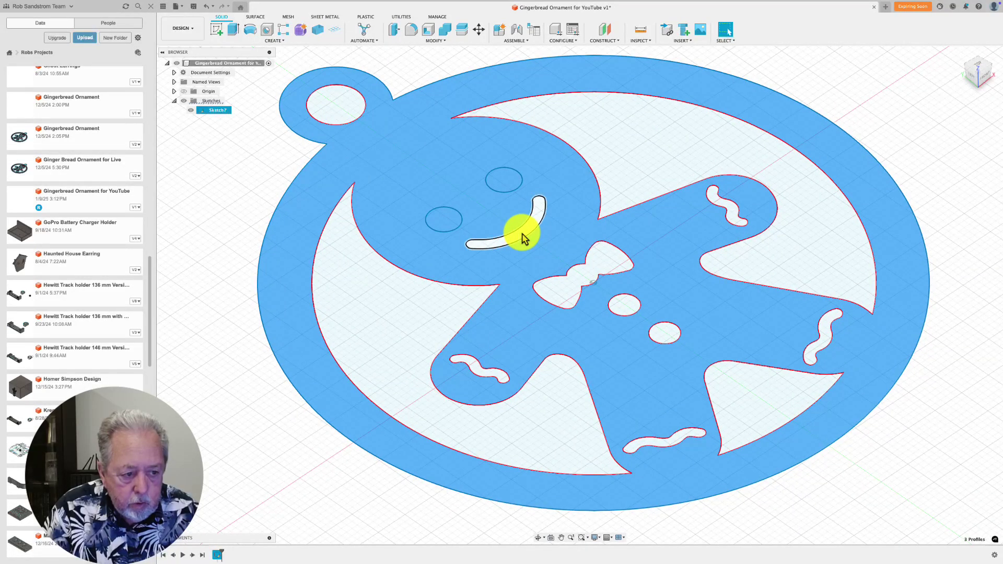
pyautogui.click(524, 238)
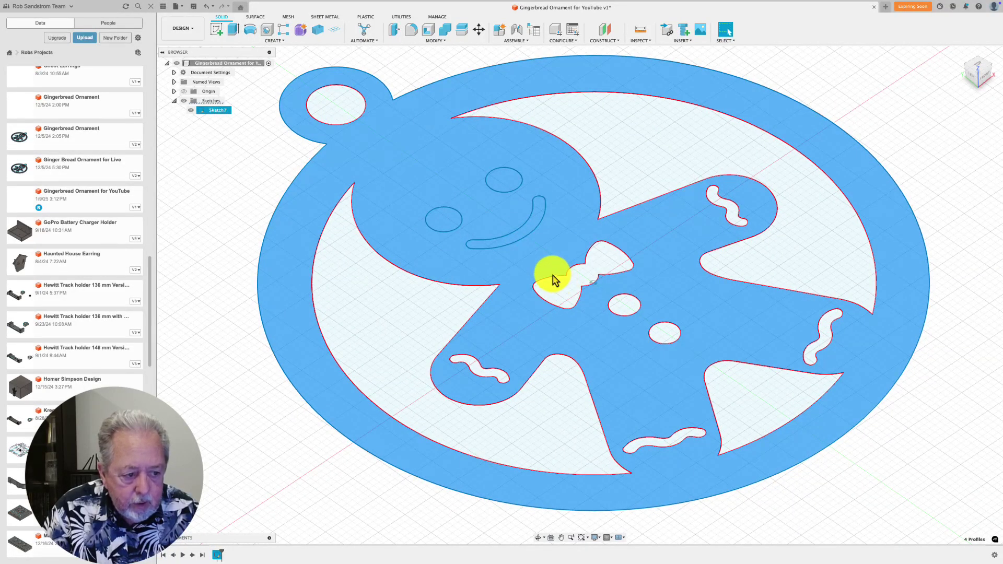
# Add the bow tie, both buttons and the wavy icing on both arms and both legs to the profile selection
pyautogui.click(569, 295)
pyautogui.click(478, 368)
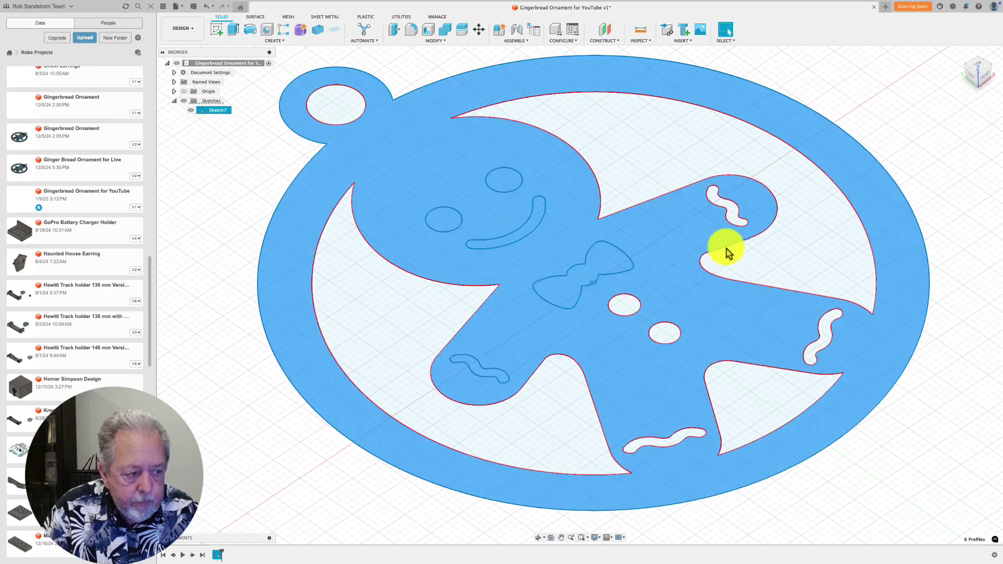
pyautogui.click(727, 206)
pyautogui.click(625, 306)
pyautogui.click(664, 333)
pyautogui.click(667, 446)
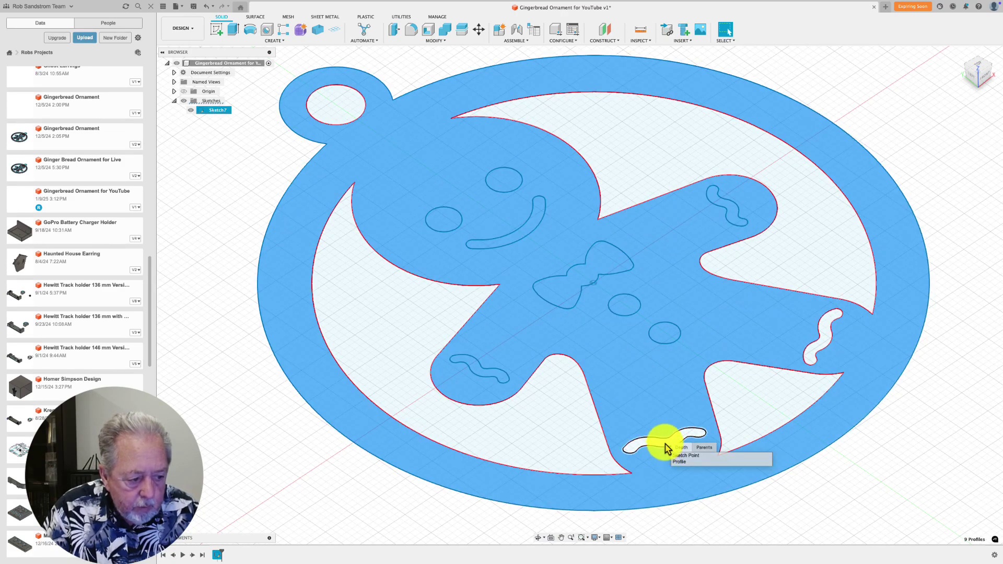
pyautogui.click(663, 443)
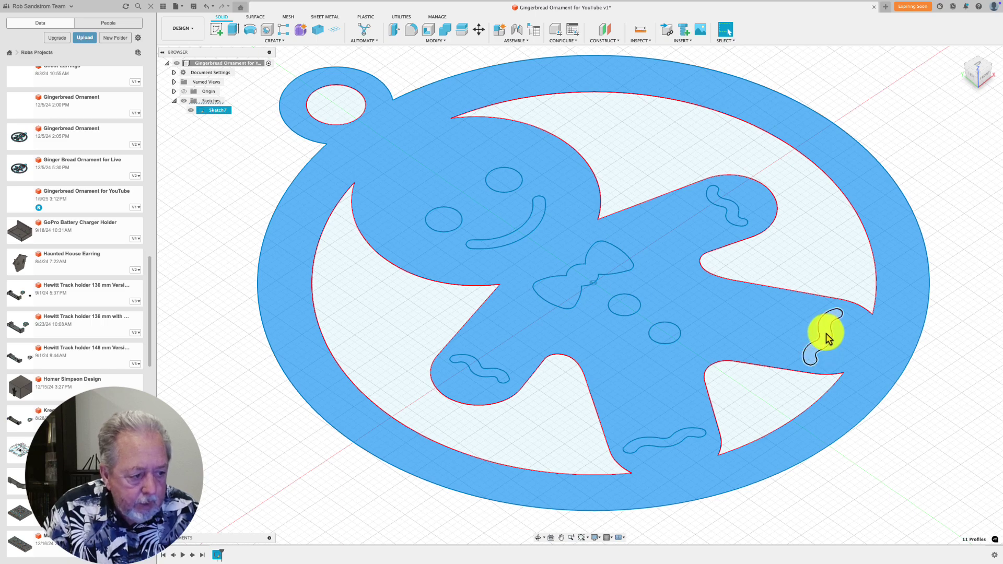
pyautogui.scroll(-4, 642, 280)
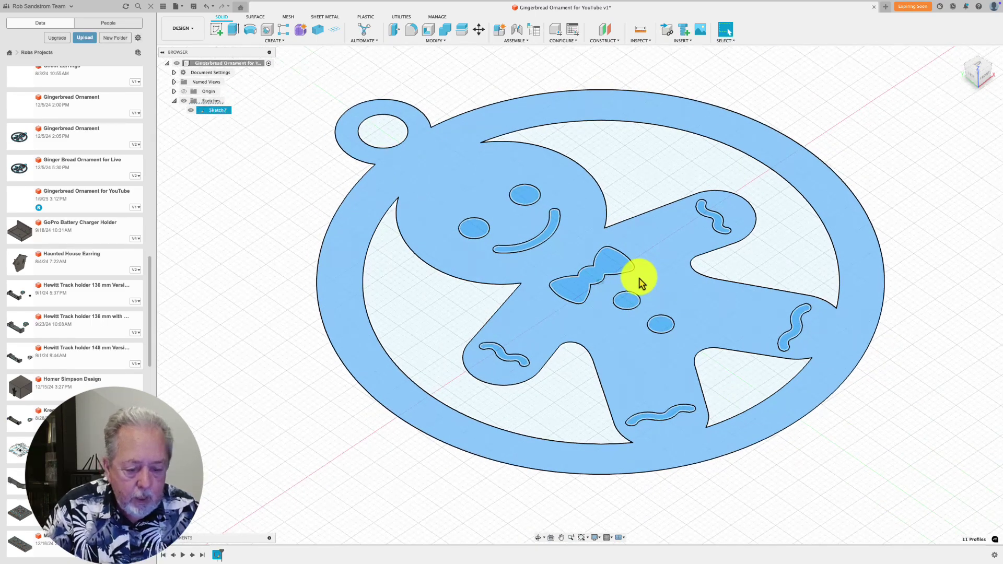
# Extrude the selected ornament profiles by -3 mm as a new component
pyautogui.press('e')
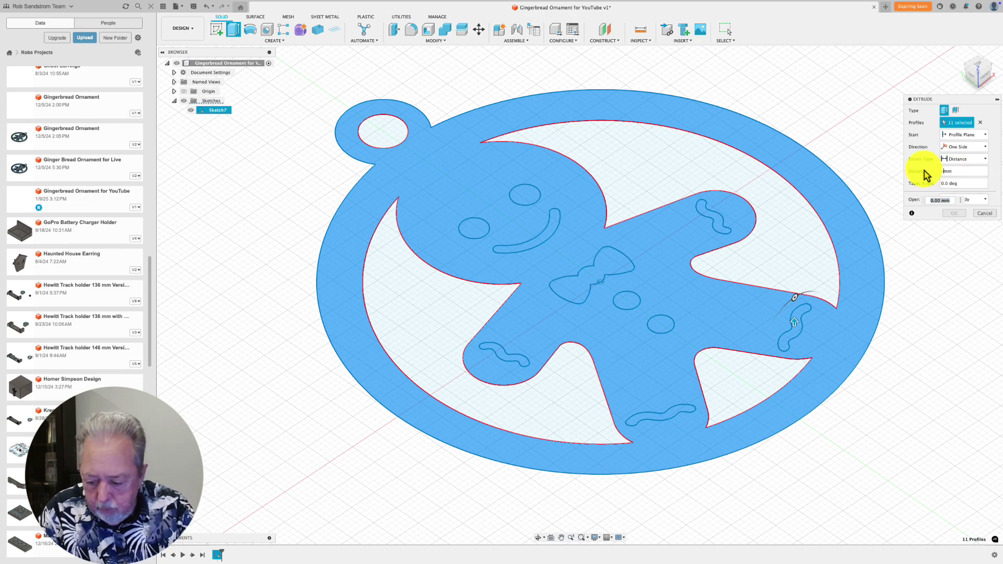
pyautogui.write('3')
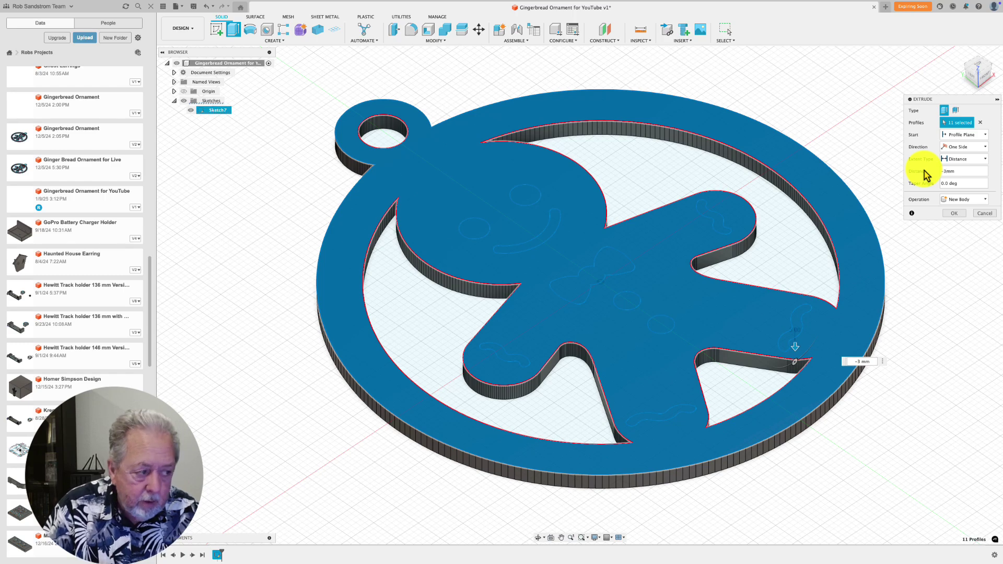
pyautogui.click(947, 199)
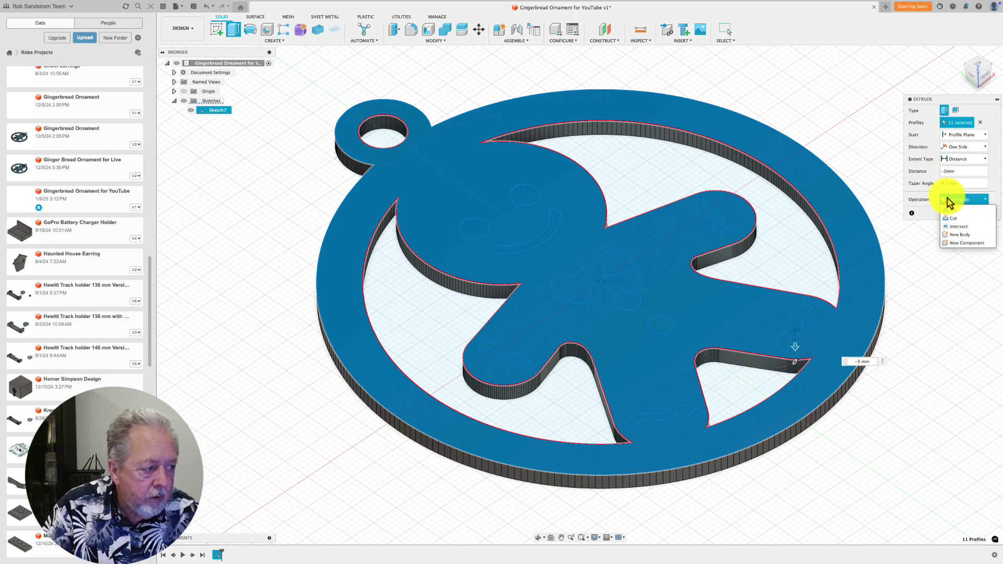
pyautogui.click(949, 243)
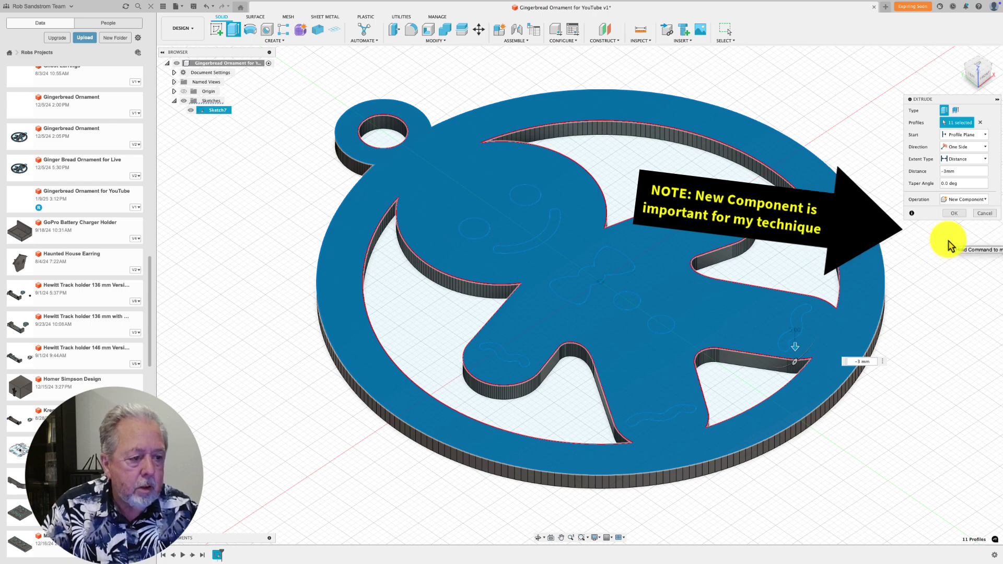
pyautogui.click(955, 213)
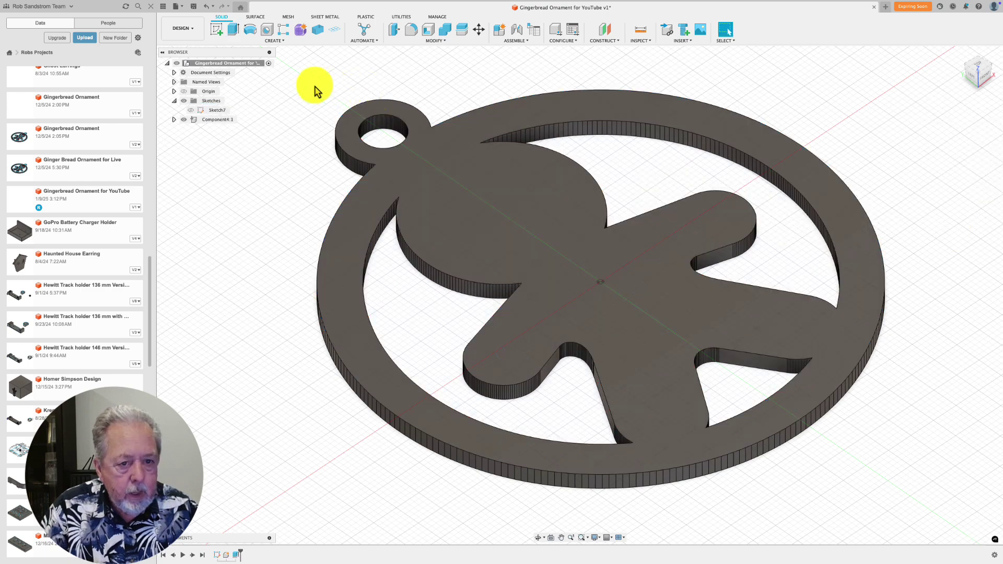
# Rename the newly extruded component as Body
pyautogui.rightClick(219, 122)
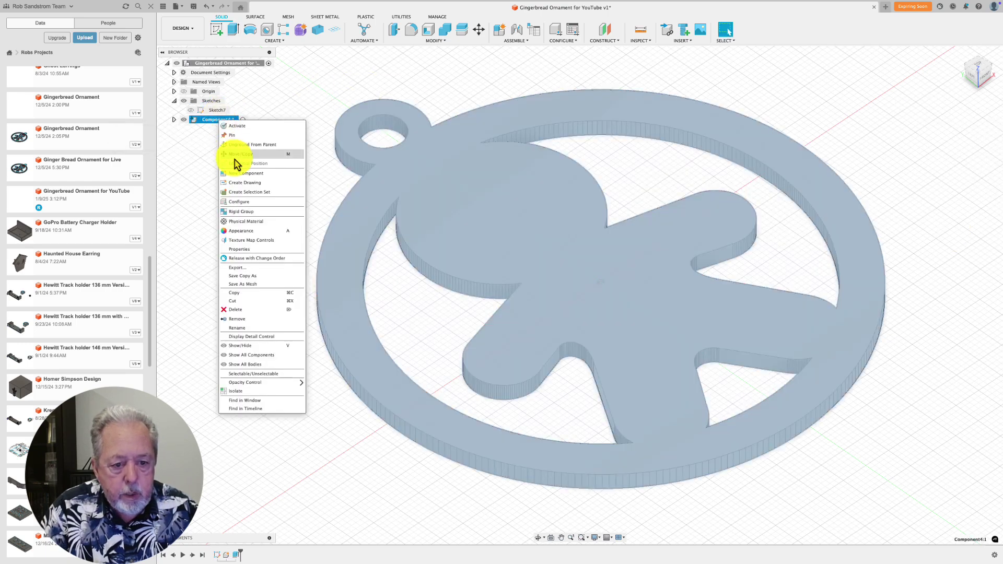
pyautogui.click(241, 328)
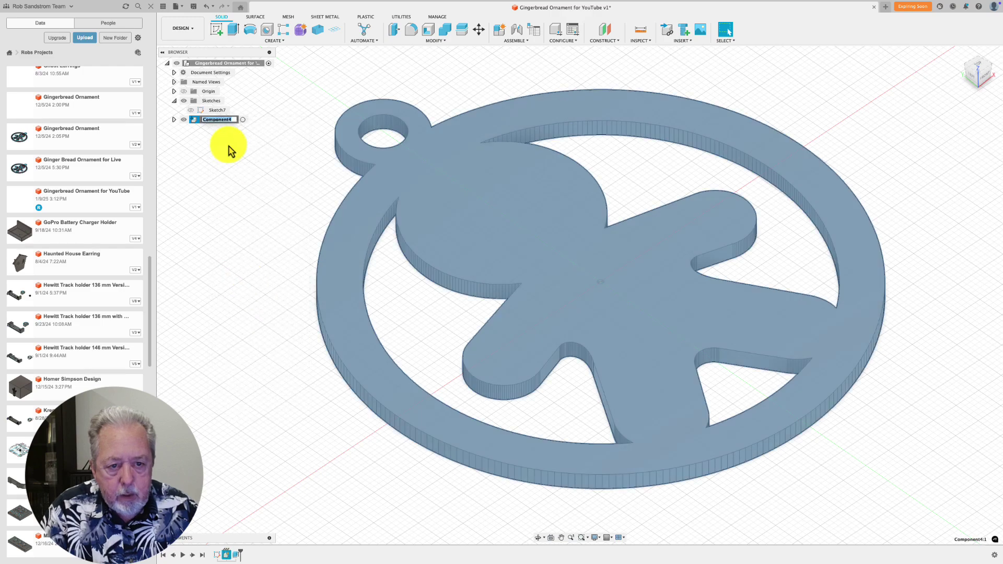
pyautogui.write('Body')
pyautogui.press('Return')
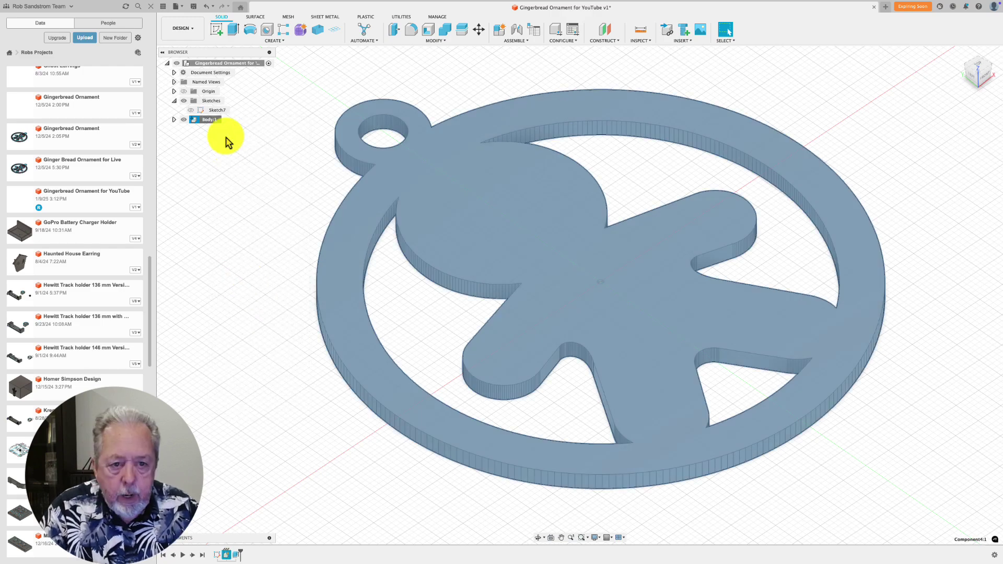
# Show the ornament sketch again on top of the extruded body and clear the component selection
pyautogui.click(191, 111)
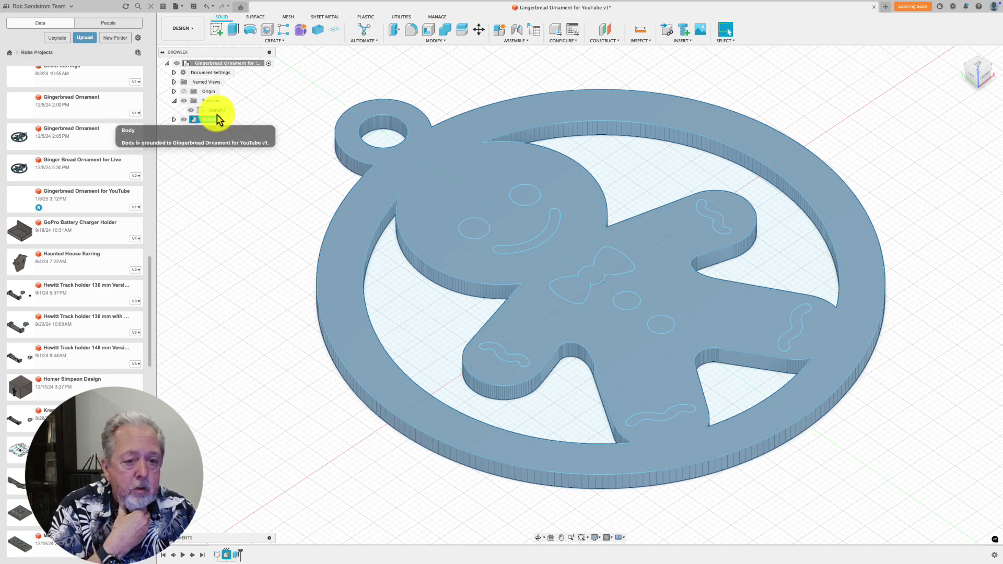
pyautogui.click(228, 211)
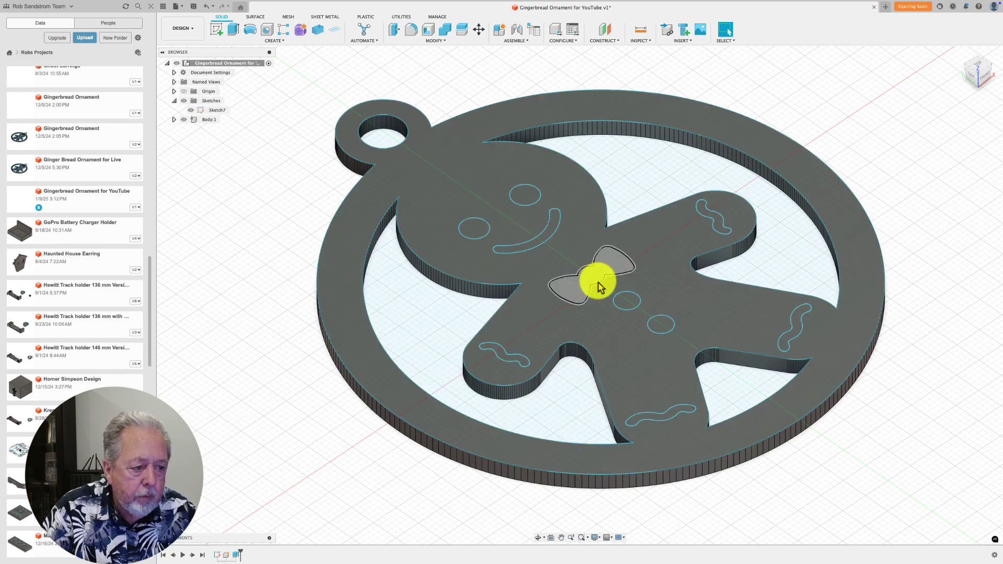
pyautogui.click(478, 240)
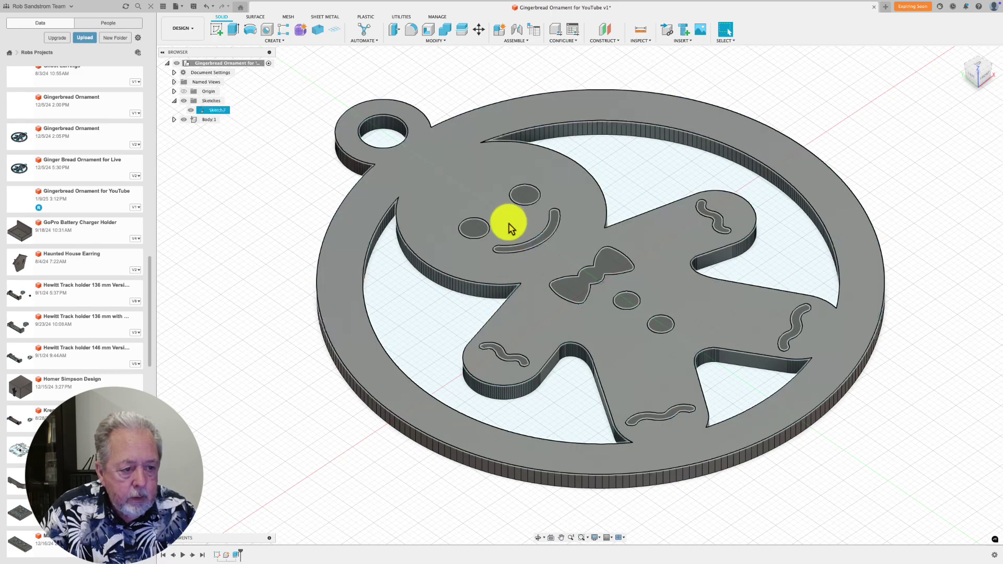
# Select the sketch profiles of both eyes, the smile and the bow tie
pyautogui.click(473, 230)
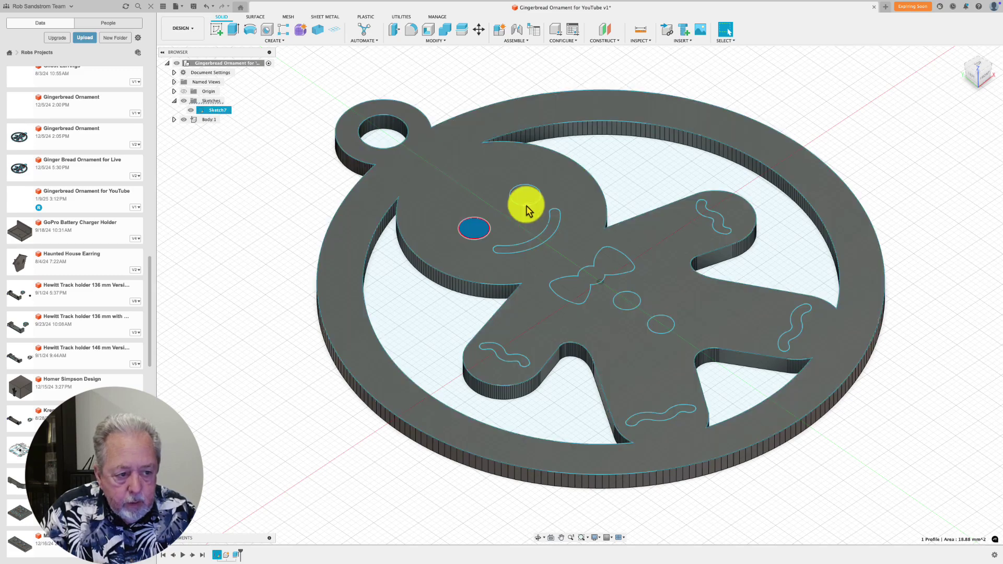
pyautogui.click(527, 199)
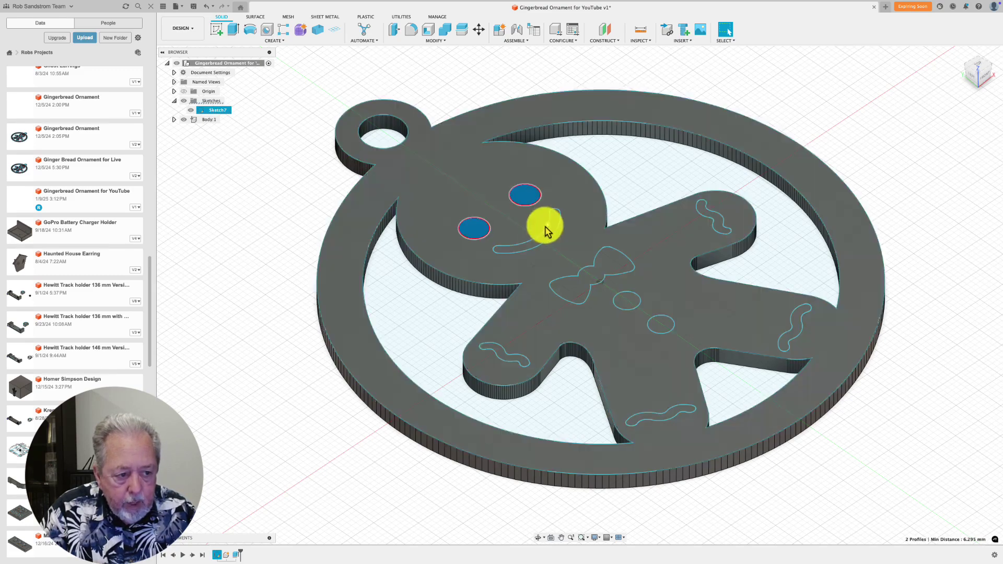
pyautogui.scroll(1, 546, 241)
pyautogui.scroll(1, 546, 241)
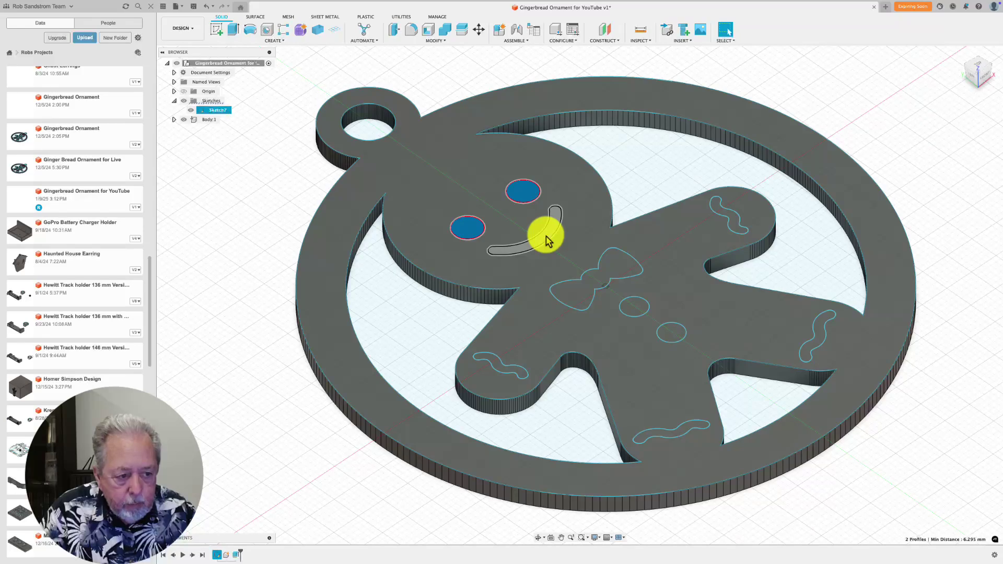
pyautogui.click(546, 240)
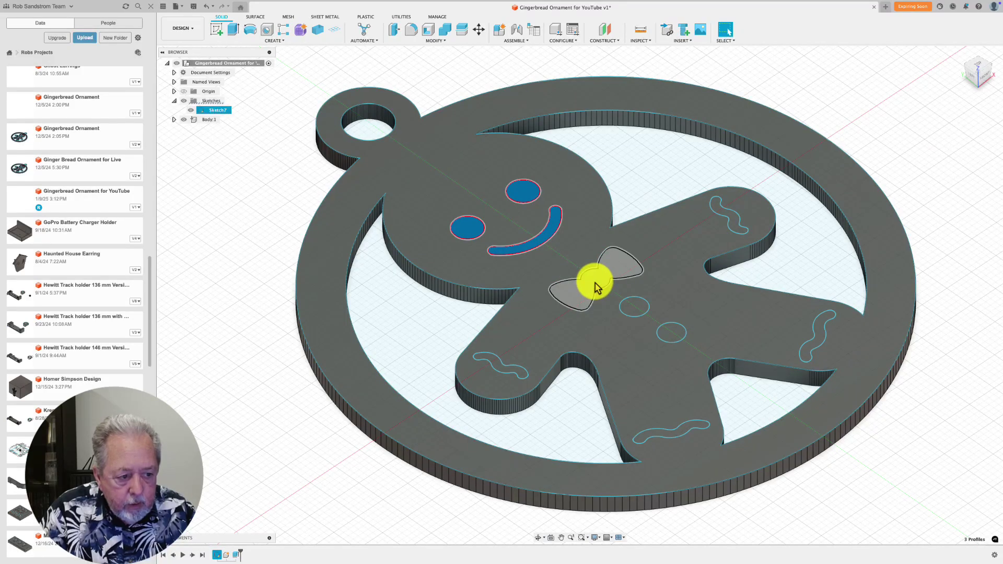
pyautogui.click(595, 286)
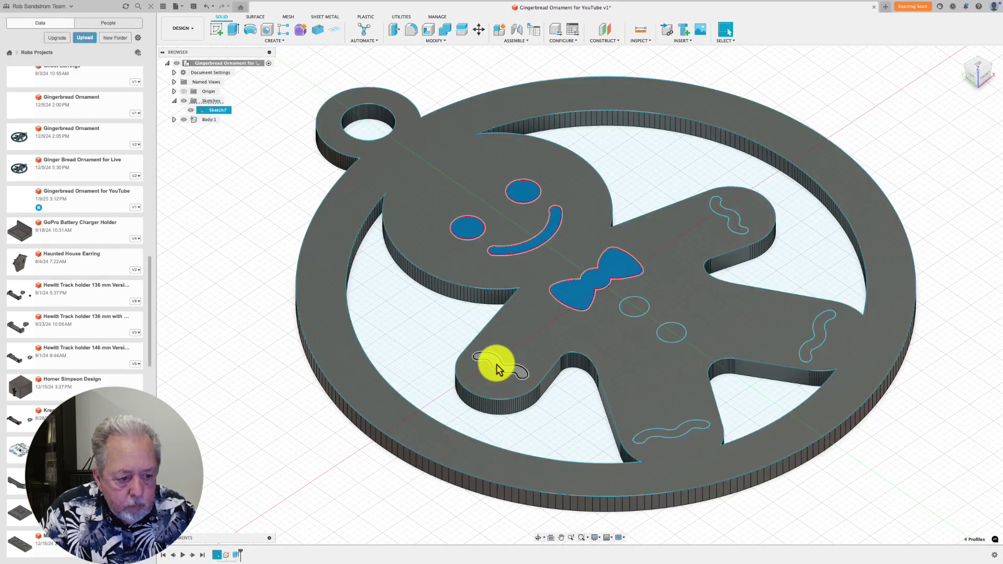
# Add both buttons and the wavy icing on both arms and both legs to the profile selection
pyautogui.click(498, 370)
pyautogui.scroll(2, 742, 246)
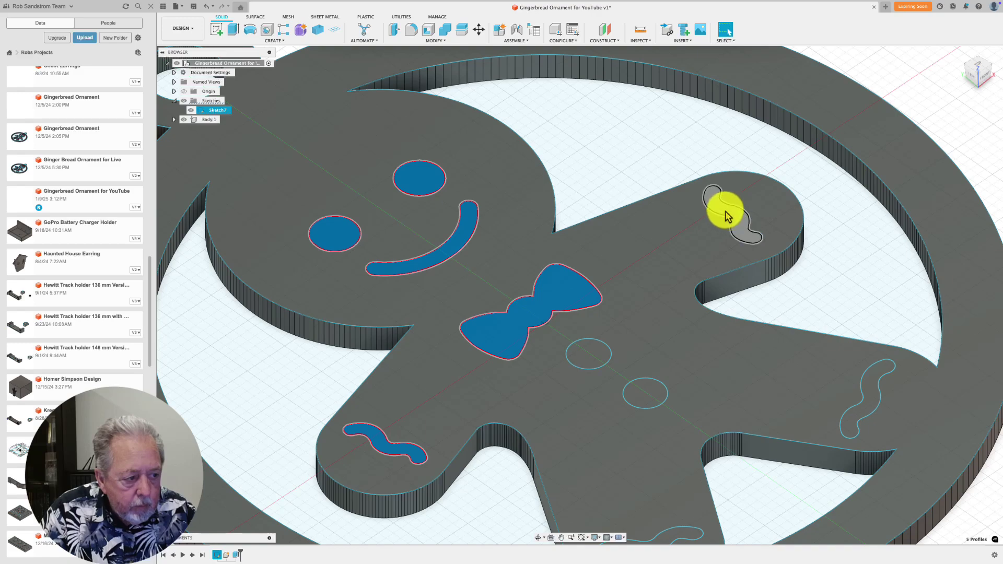
pyautogui.click(726, 213)
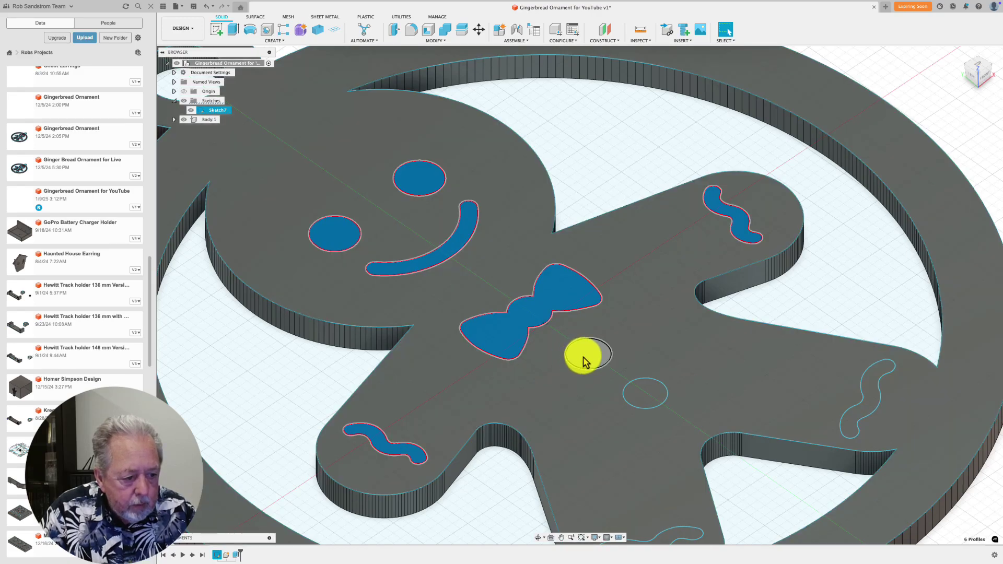
pyautogui.click(585, 359)
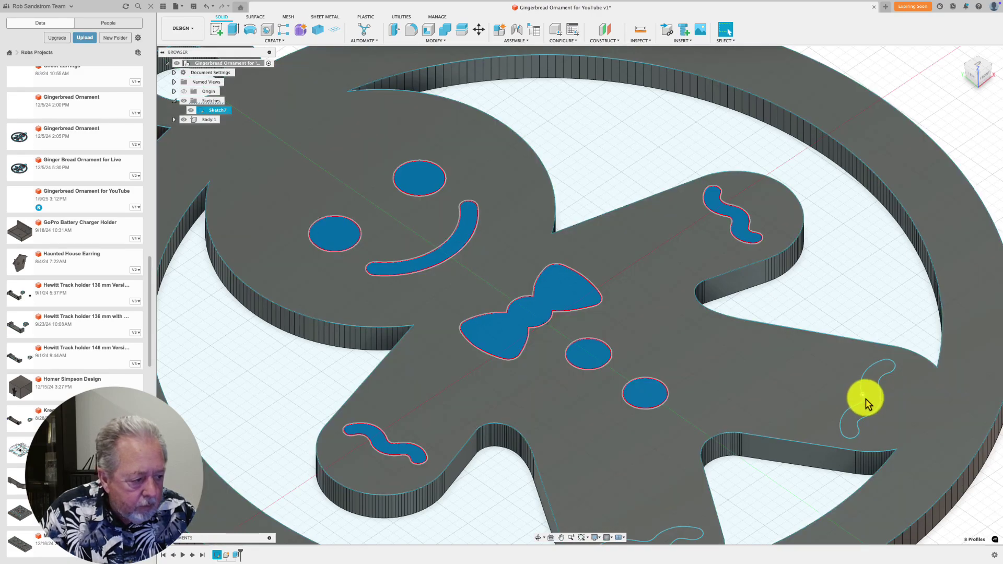
pyautogui.click(869, 398)
pyautogui.moveTo(766, 379); pyautogui.dragTo(795, 251, button='middle')
pyautogui.click(696, 415)
pyautogui.scroll(-6, 670, 369)
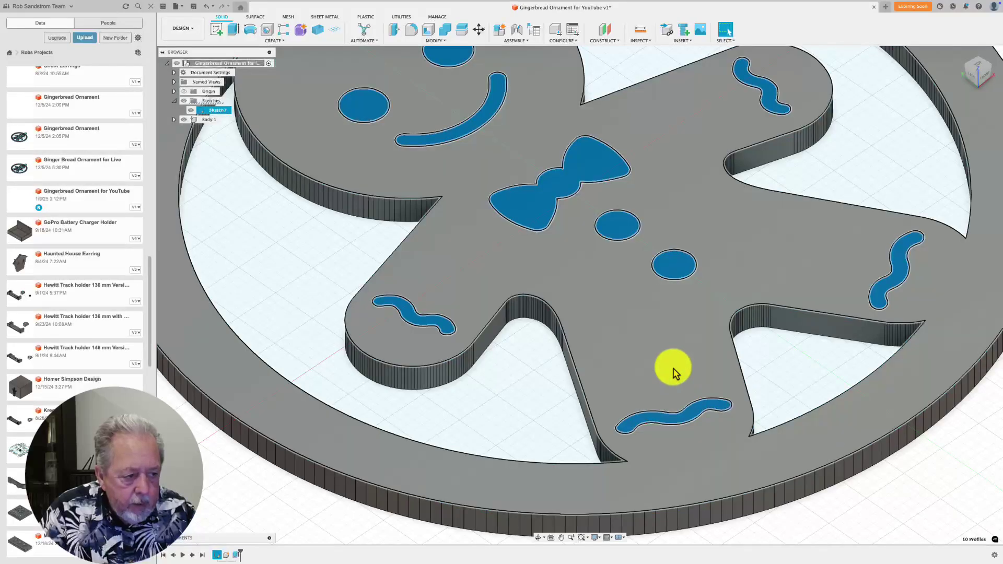
pyautogui.scroll(-1, 675, 372)
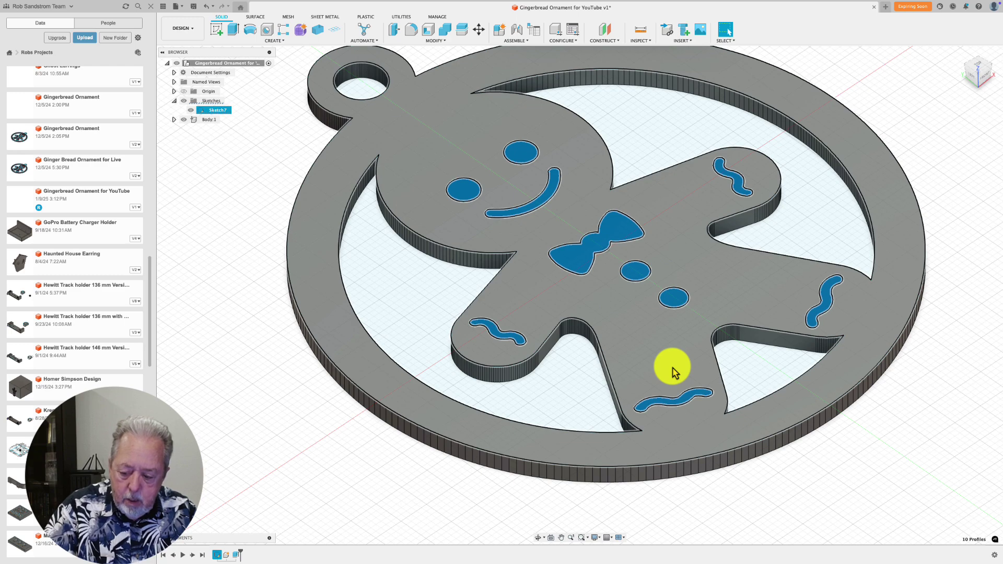
# Extrude the selected face, bow tie, button and icing profiles by -0.8 mm as a new component
pyautogui.press('e')
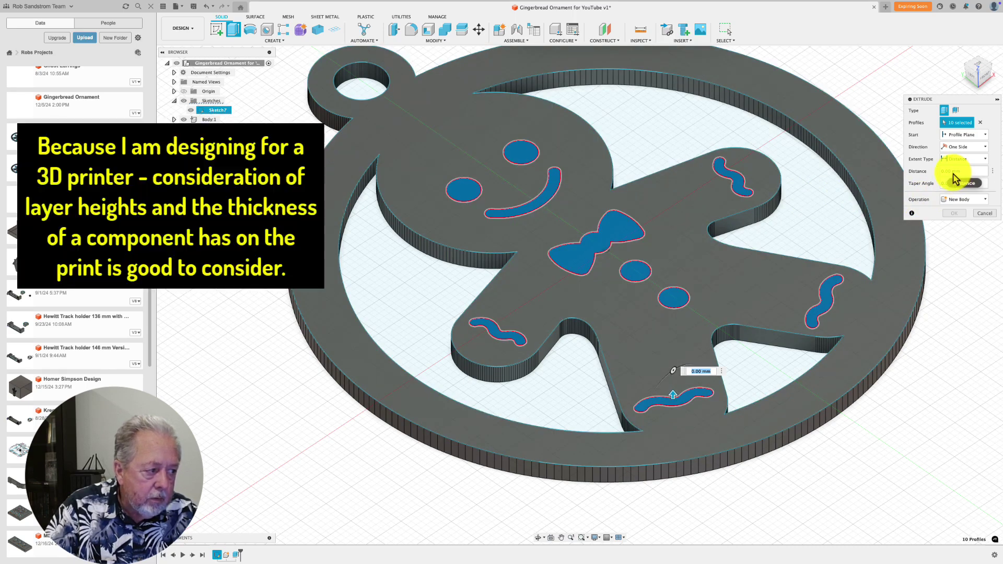
pyautogui.click(952, 173)
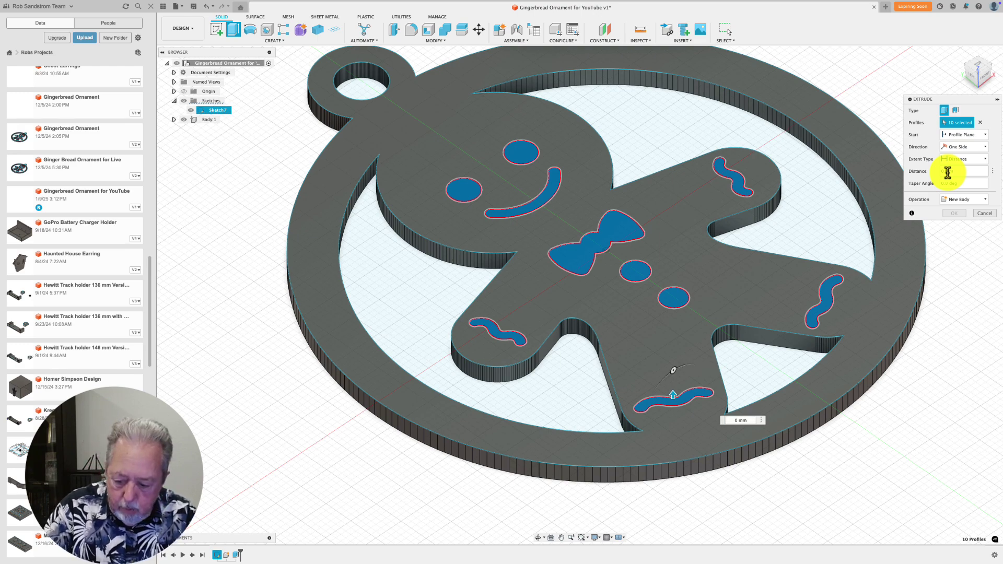
pyautogui.write('.8mm')
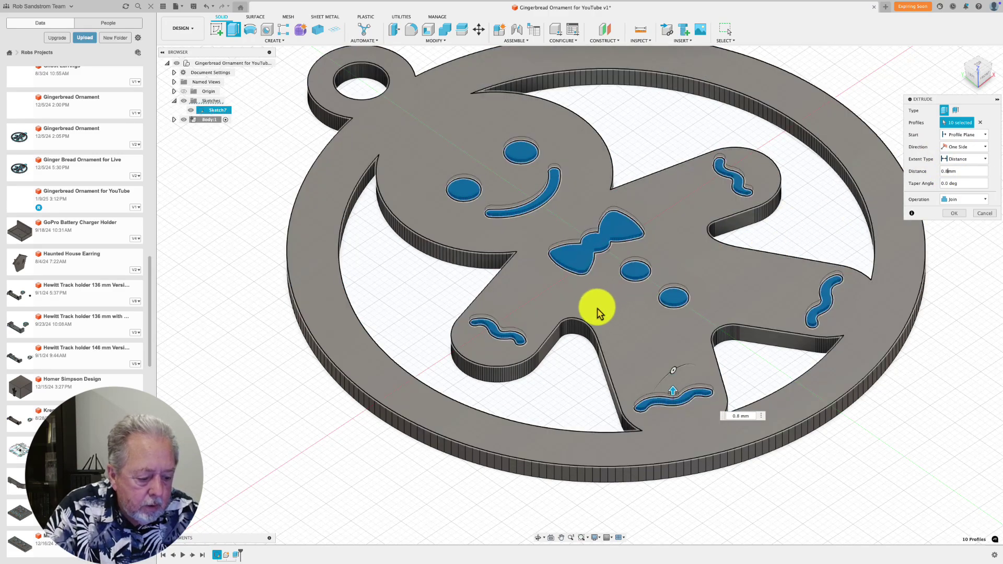
pyautogui.keyDown('shift'); pyautogui.moveTo(581, 332); pyautogui.dragTo(593, 309, button='middle'); pyautogui.keyUp('shift')
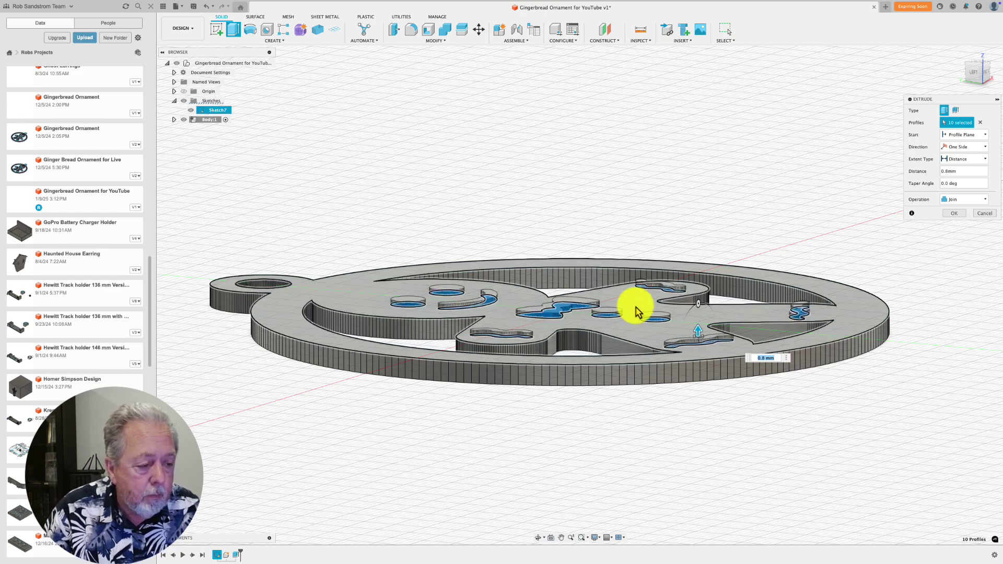
pyautogui.keyDown('shift'); pyautogui.moveTo(633, 306); pyautogui.dragTo(620, 320, button='middle'); pyautogui.keyUp('shift')
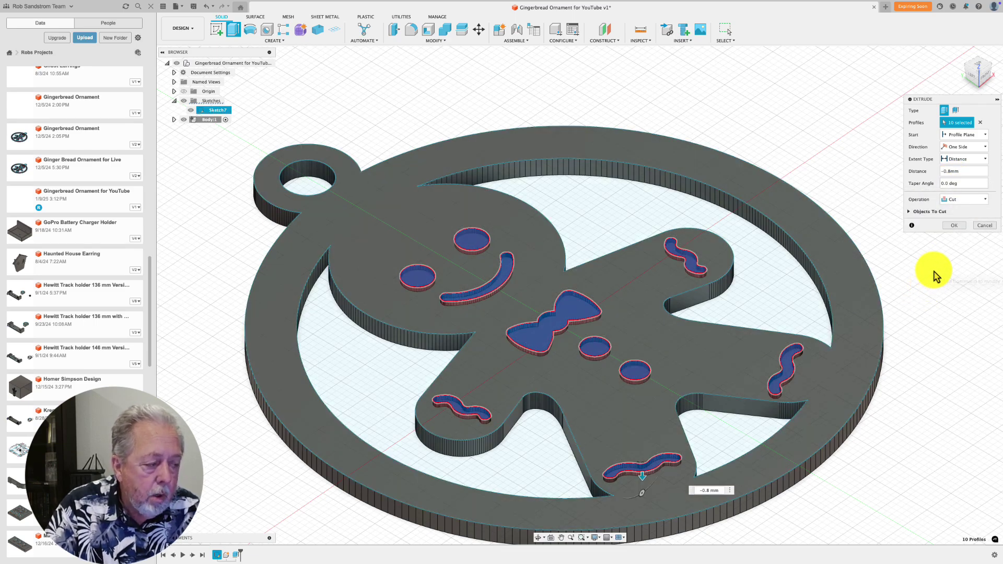
pyautogui.click(958, 202)
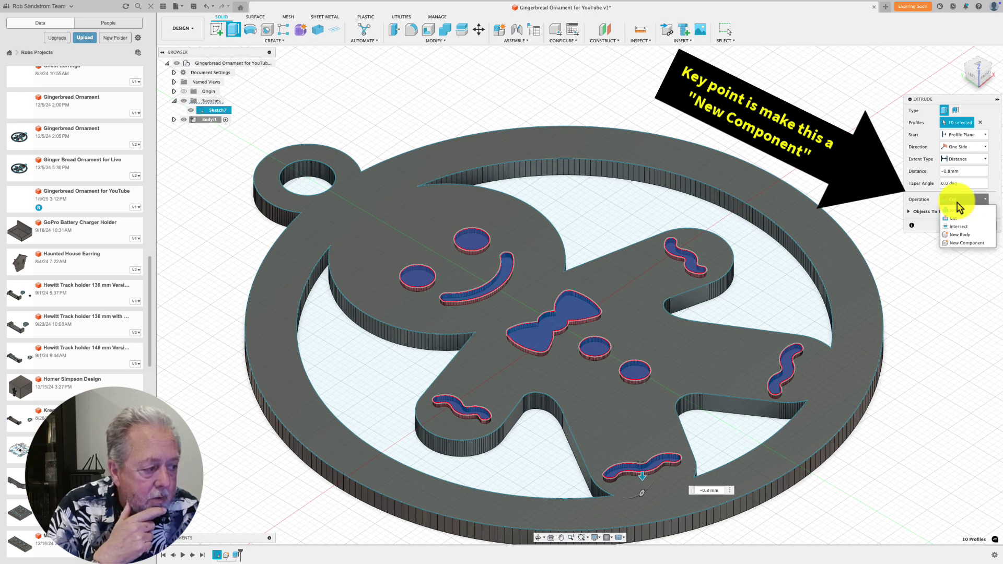
pyautogui.click(958, 243)
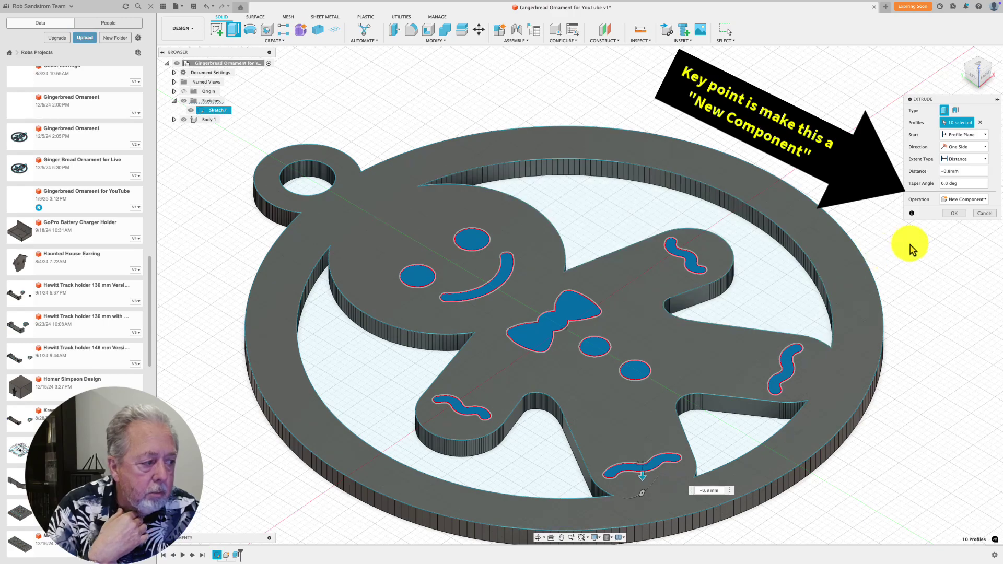
pyautogui.click(956, 214)
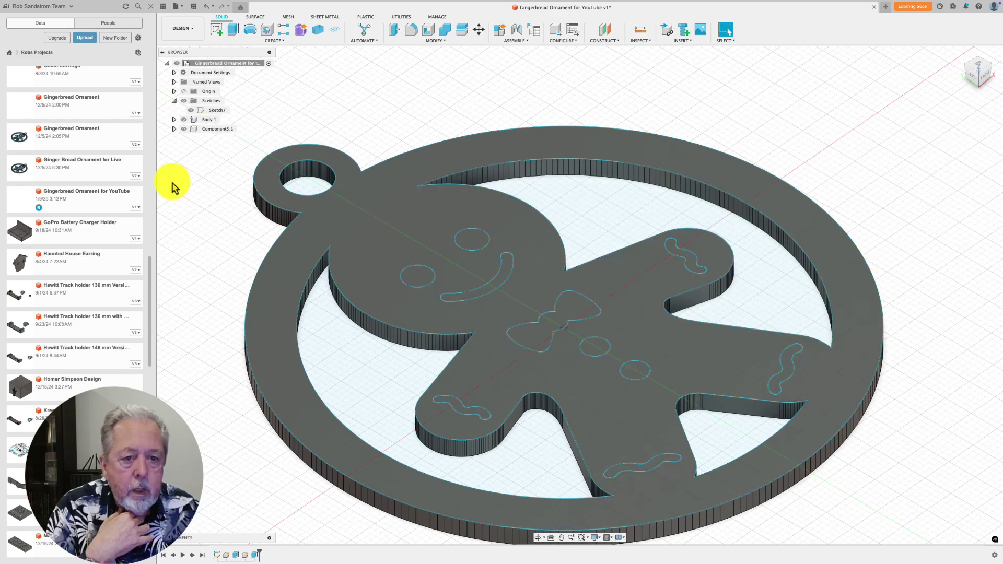
# Rename the newly extruded detail component as White
pyautogui.rightClick(211, 130)
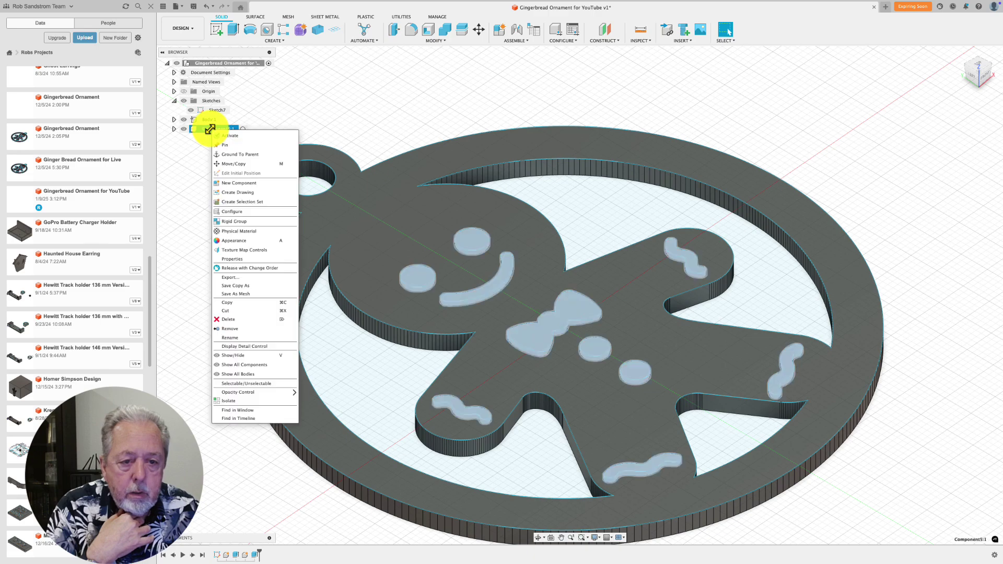
pyautogui.click(230, 338)
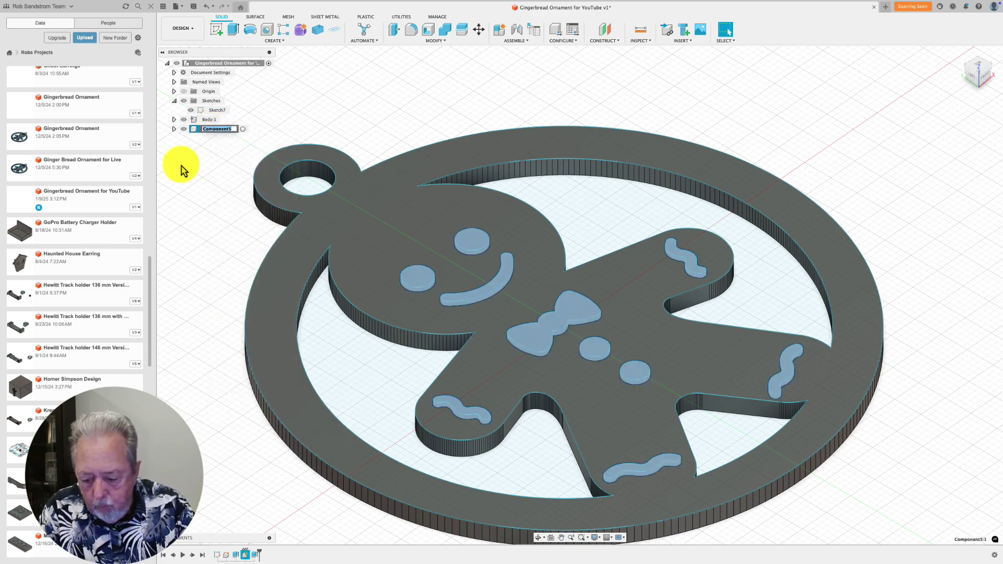
pyautogui.write('White')
pyautogui.press('Return')
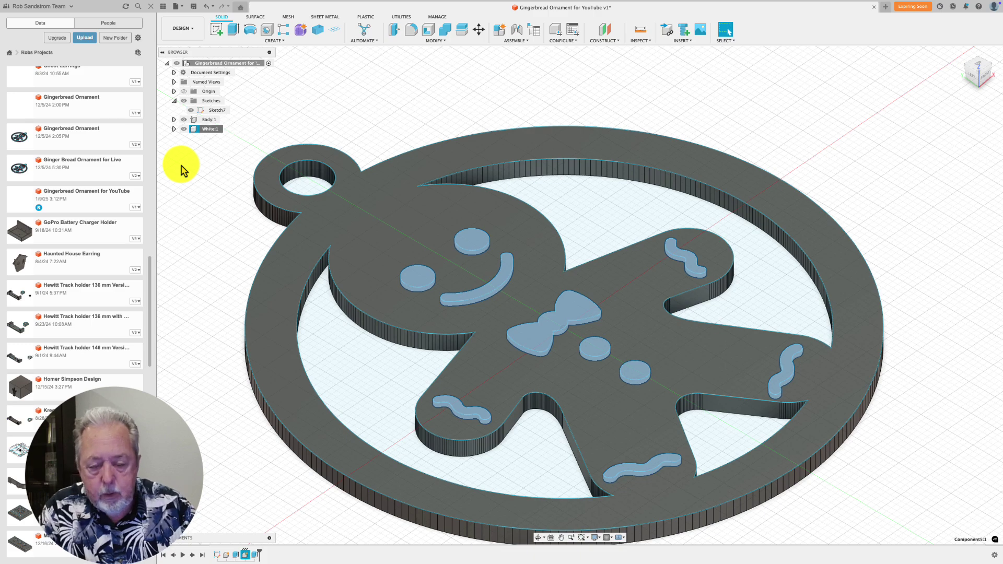
# Rename the Body component as Outside
pyautogui.click(211, 122)
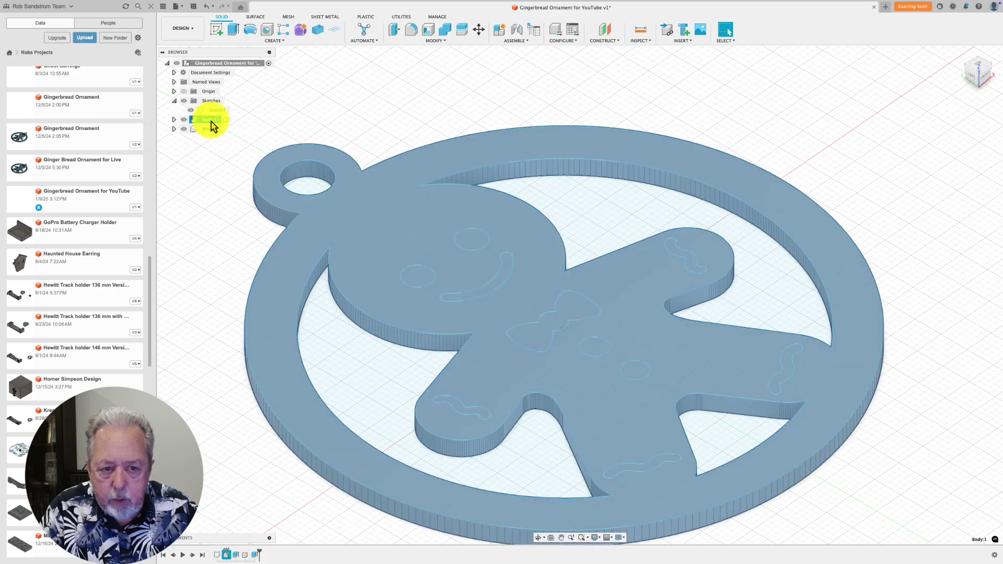
pyautogui.rightClick(212, 123)
pyautogui.click(229, 144)
pyautogui.write('Out')
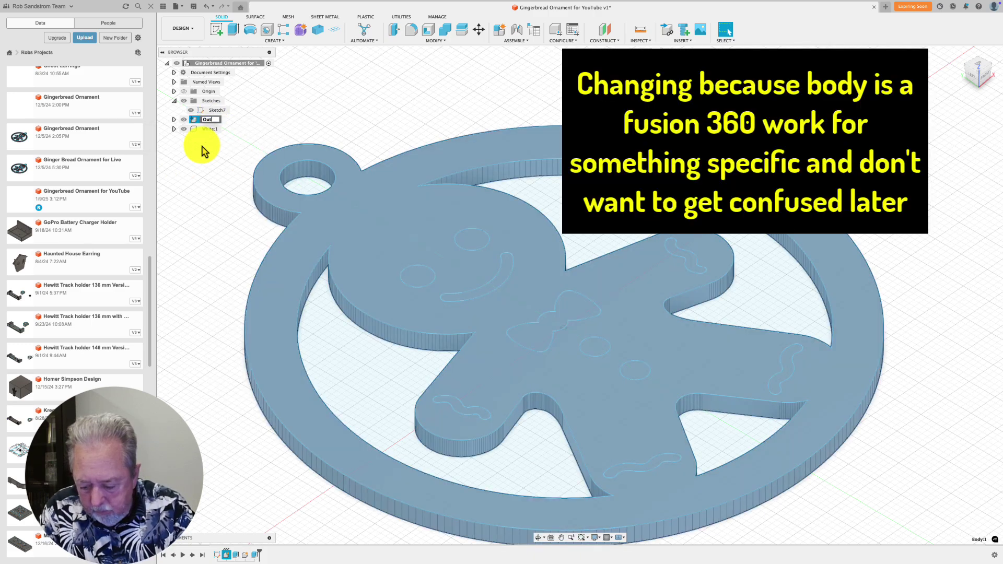
pyautogui.write('side')
pyautogui.press('Return')
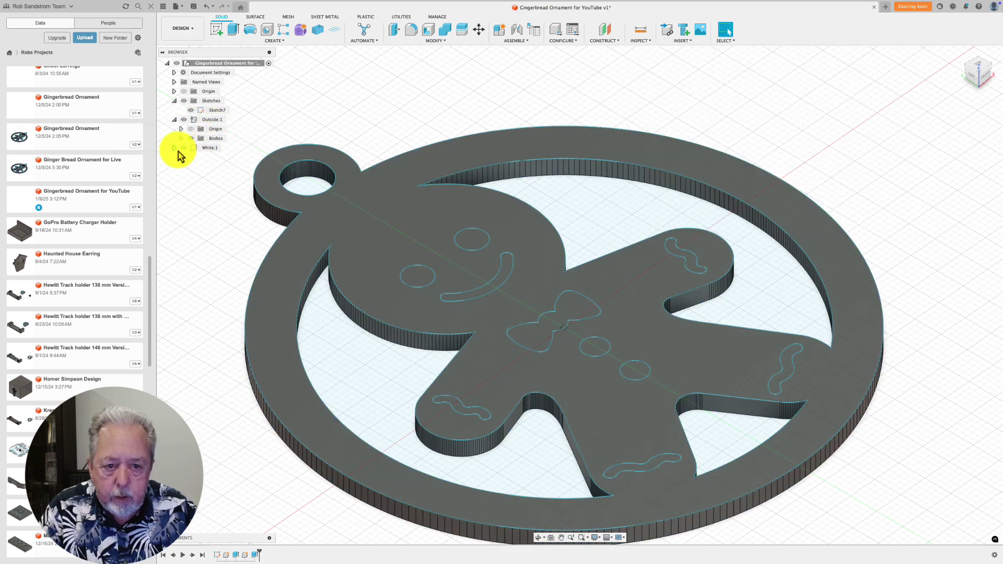
# Examine the list of bodies inside the White component and highlight Body1 in the model
pyautogui.click(174, 148)
pyautogui.click(181, 166)
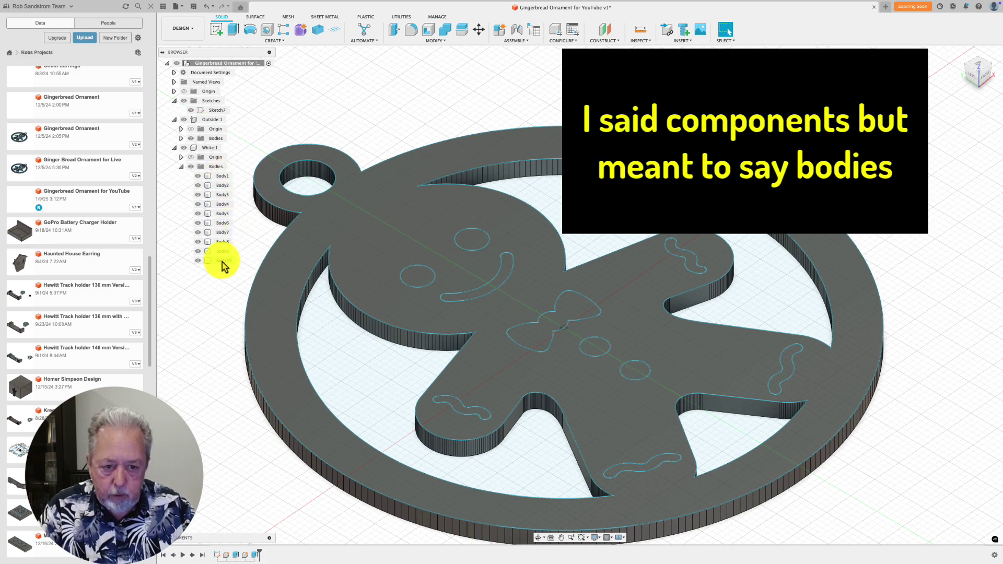
pyautogui.click(221, 176)
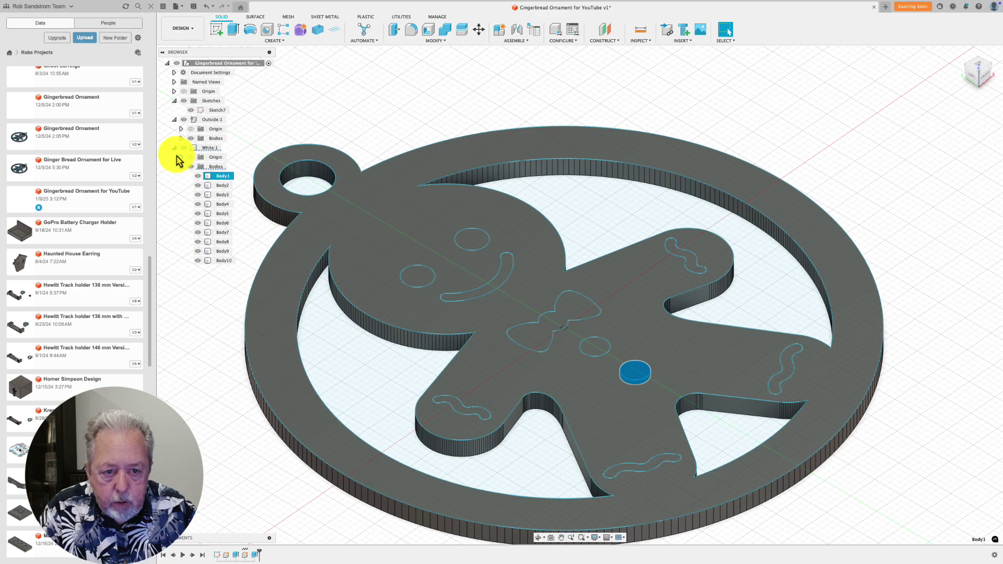
pyautogui.click(182, 167)
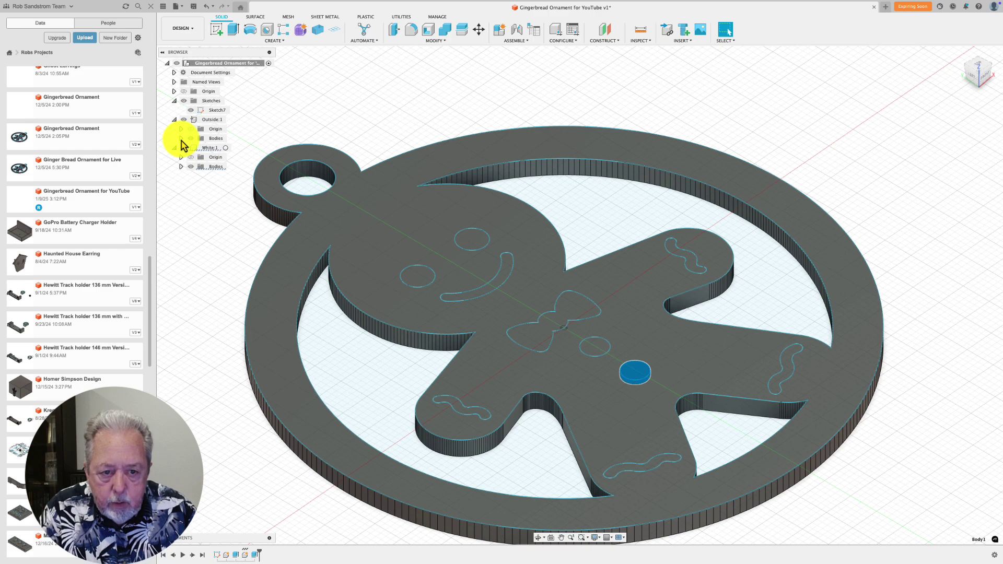
# Rename the body inside the Outside component as Brown Body
pyautogui.click(181, 139)
pyautogui.rightClick(222, 147)
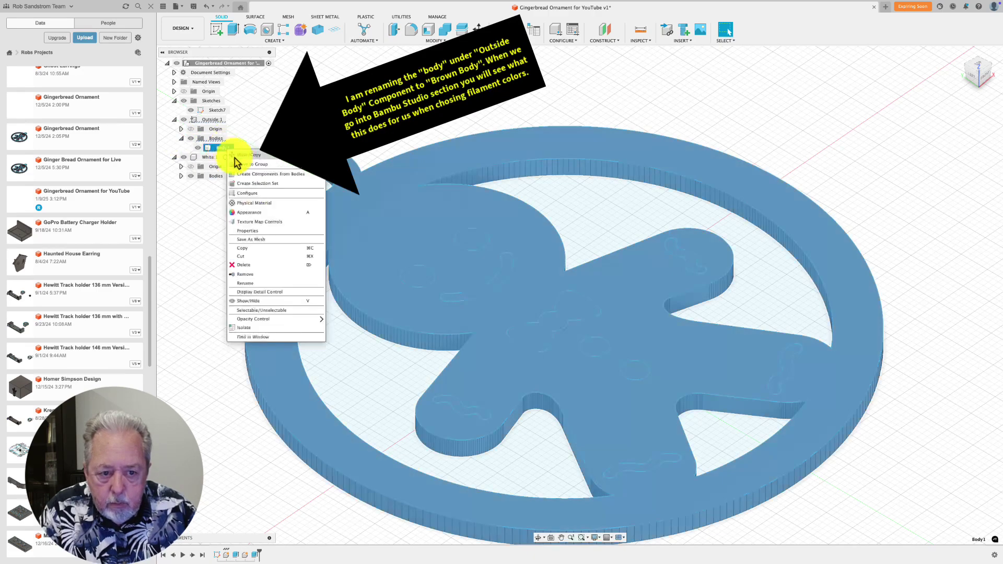
pyautogui.click(248, 283)
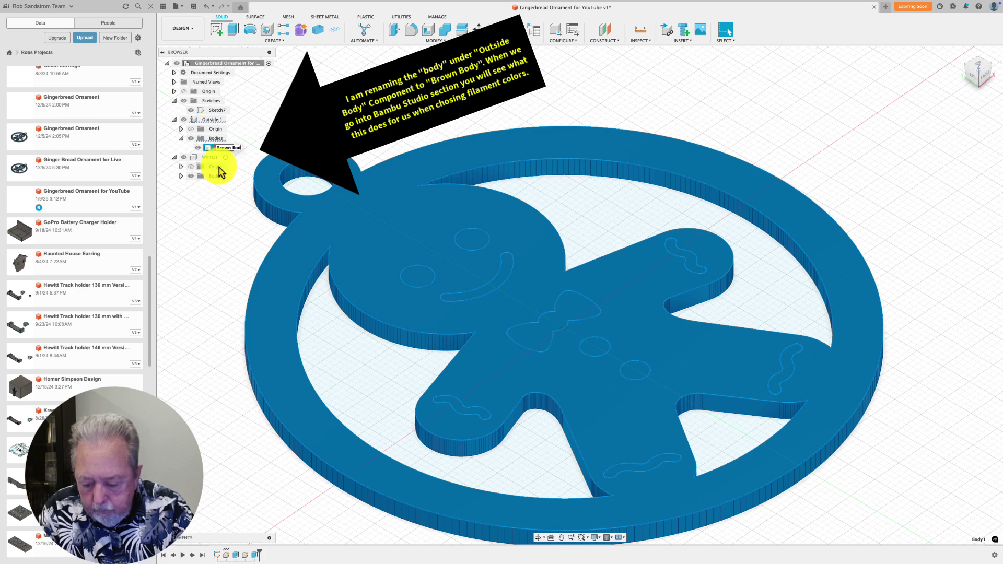
pyautogui.click(217, 212)
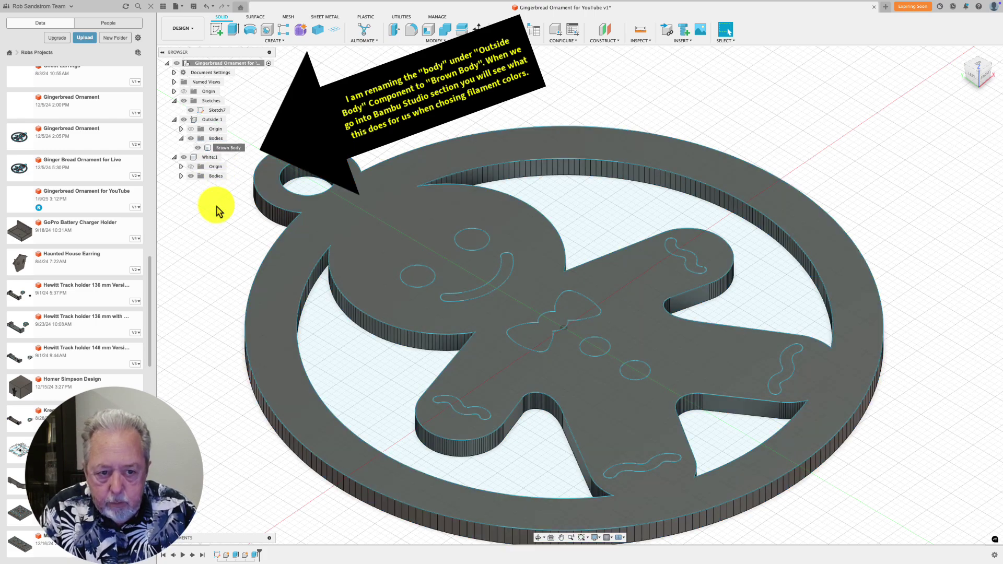
pyautogui.click(181, 138)
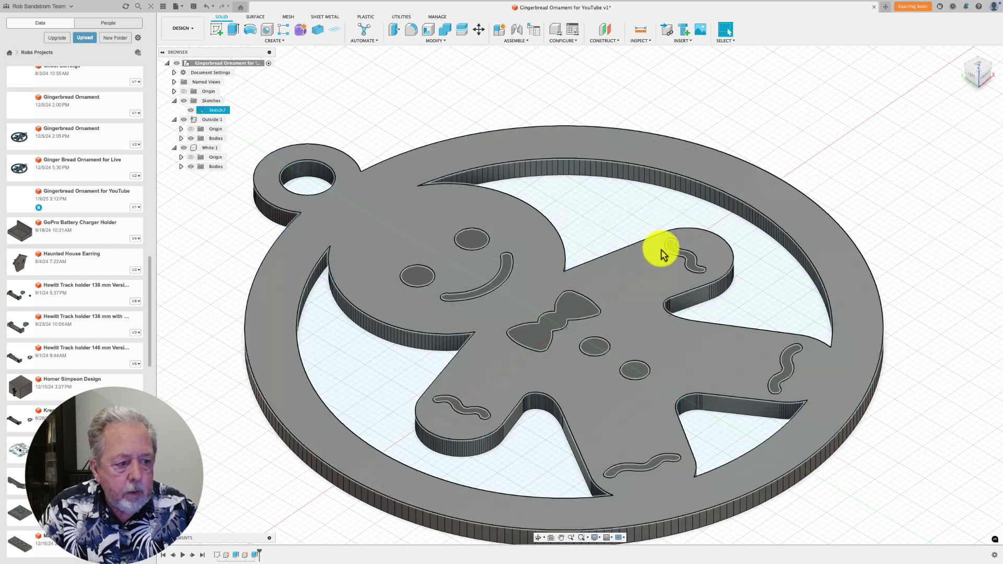
# Apply the design's Powder Coat - Rough (Yellow) appearance to the Outside component
pyautogui.scroll(-2, 784, 163)
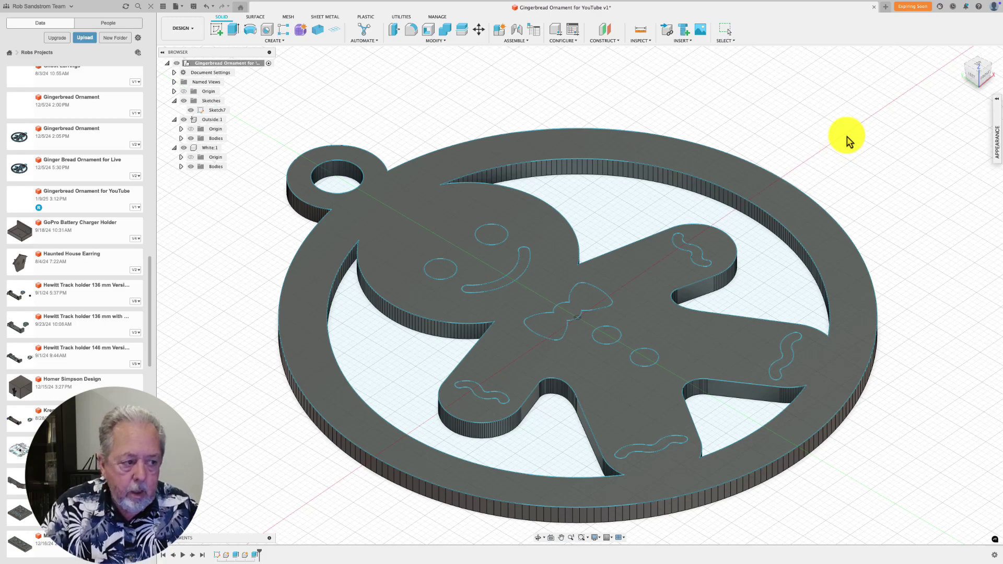
pyautogui.press('a')
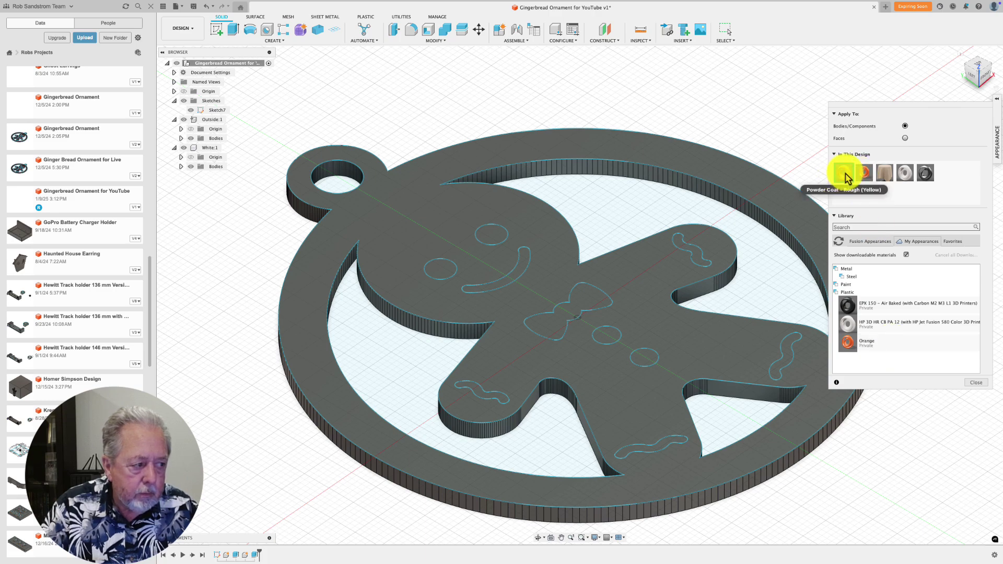
pyautogui.click(218, 120)
pyautogui.moveTo(217, 123); pyautogui.dragTo(217, 123)
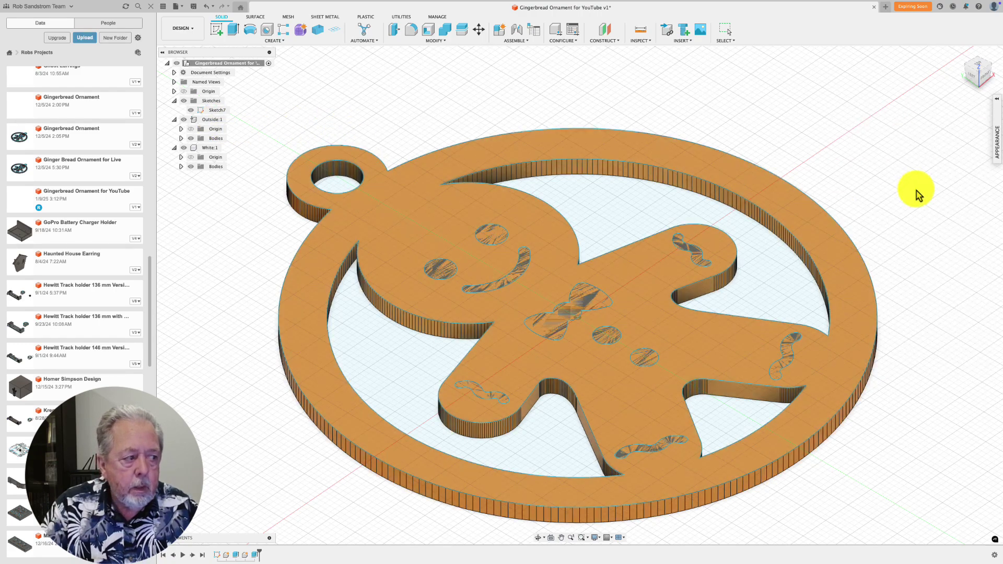
# Apply the design's HP 3D HR CB PA 12 appearance to the White component
pyautogui.moveTo(998, 110)
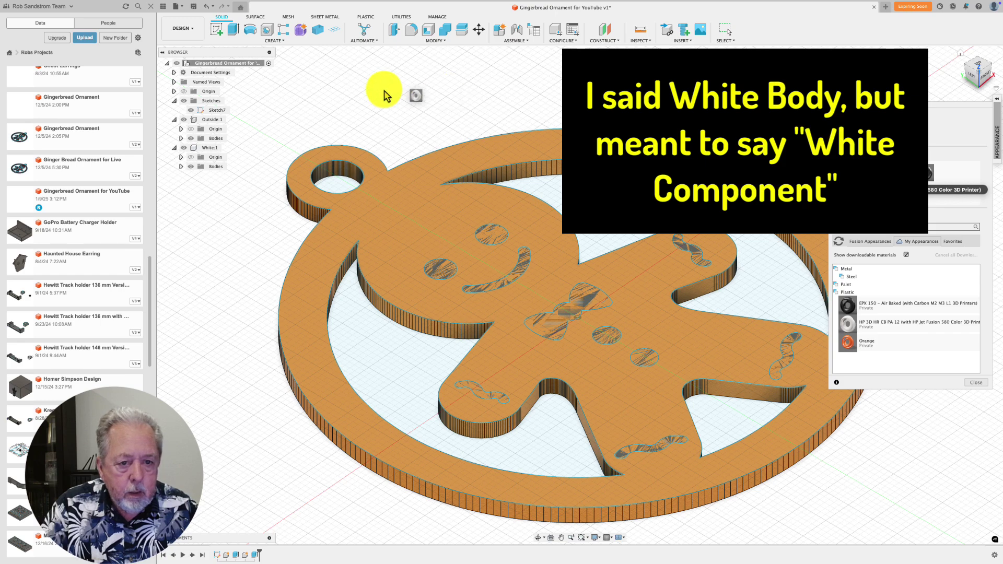
pyautogui.click(208, 149)
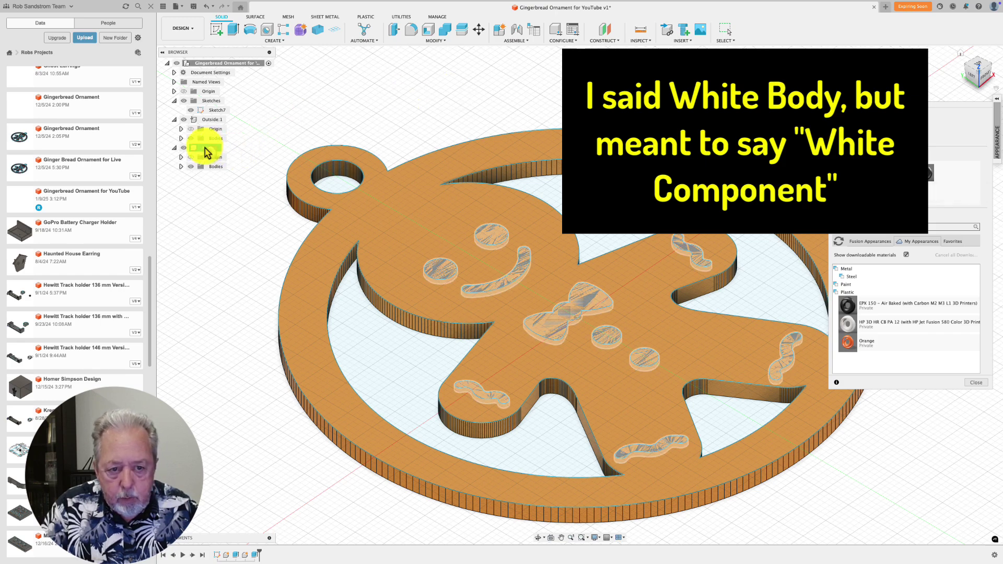
pyautogui.moveTo(205, 148); pyautogui.dragTo(206, 149)
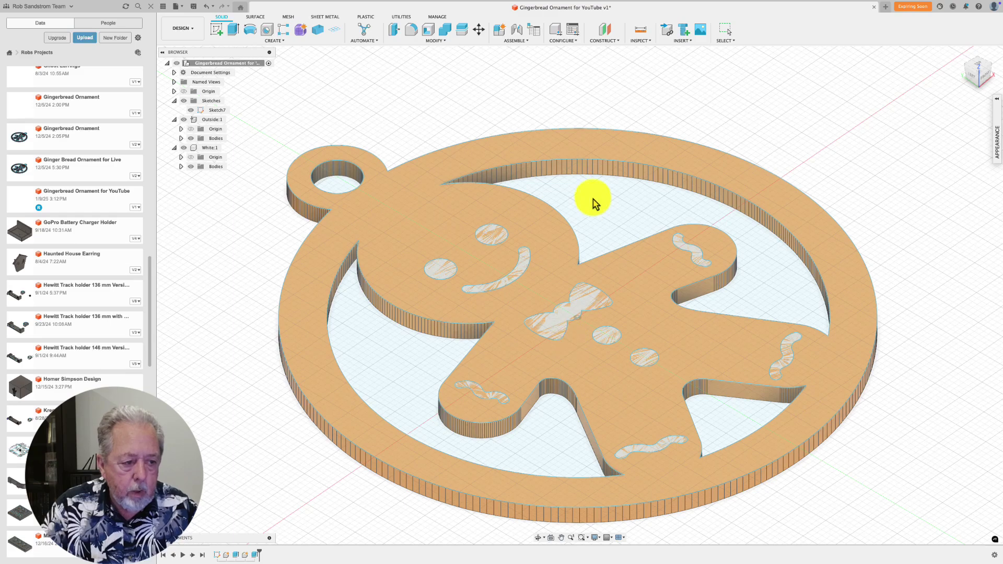
# Start a 3D Print export and choose the whole gingerbread ornament design as the object
pyautogui.keyDown('shift'); pyautogui.moveTo(628, 163); pyautogui.dragTo(599, 183, button='middle'); pyautogui.keyUp('shift')
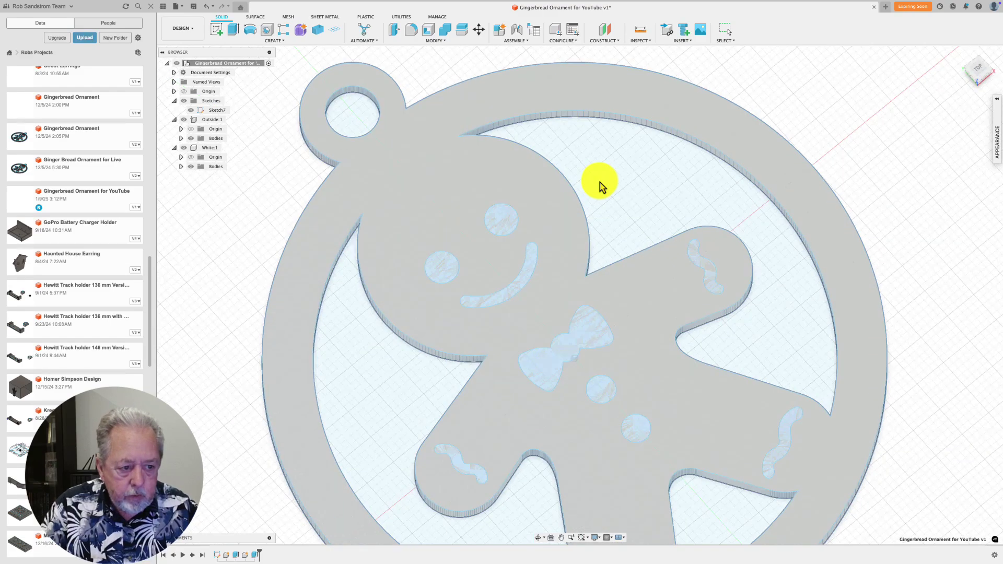
pyautogui.scroll(-2, 599, 184)
pyautogui.scroll(-1, 599, 184)
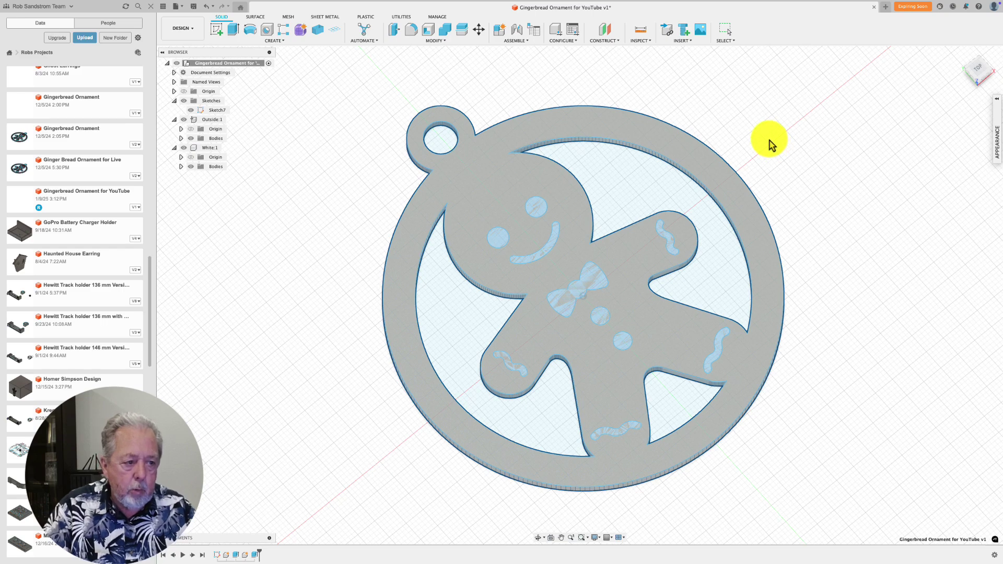
pyautogui.moveTo(768, 139); pyautogui.dragTo(709, 140, button='middle')
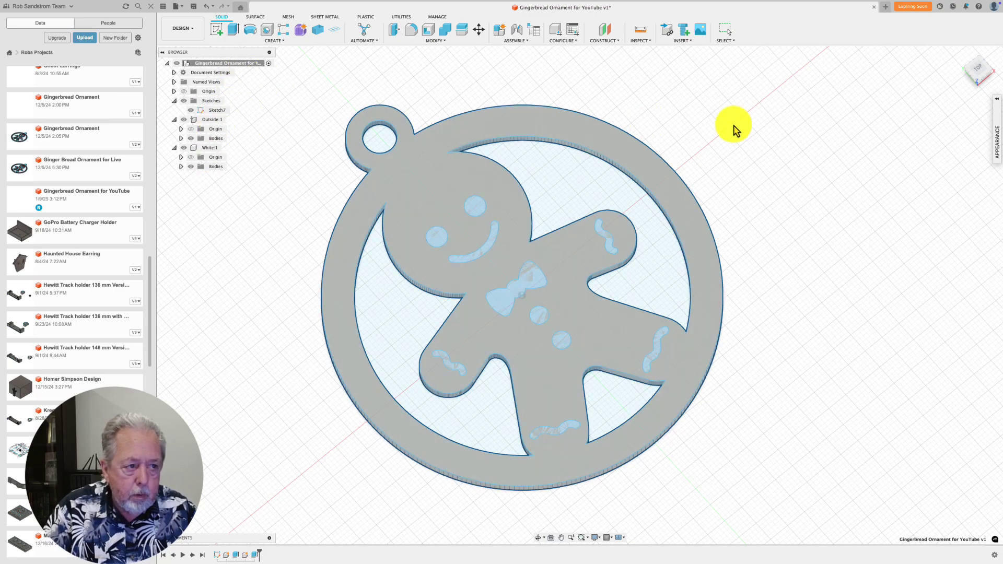
pyautogui.click(179, 9)
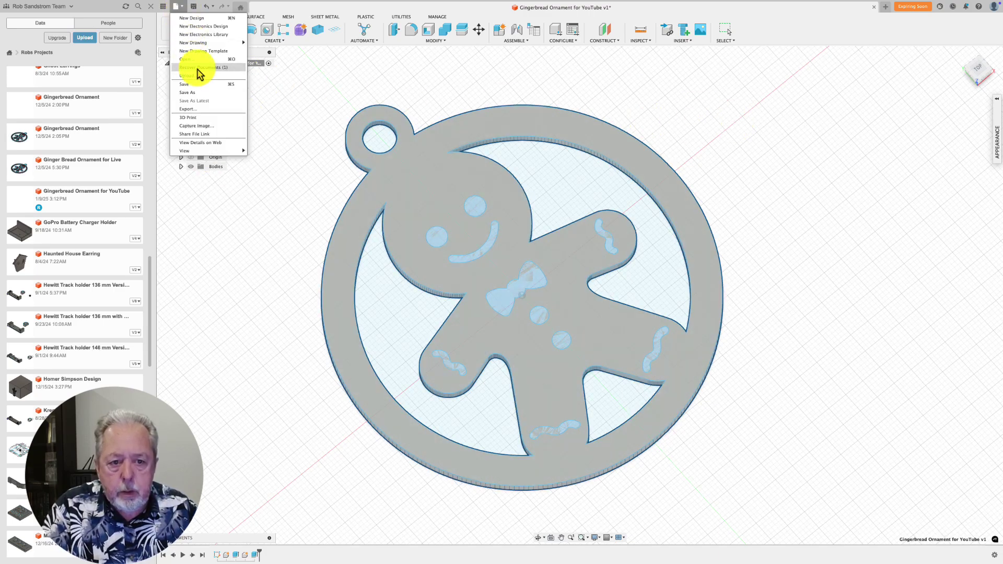
pyautogui.click(195, 119)
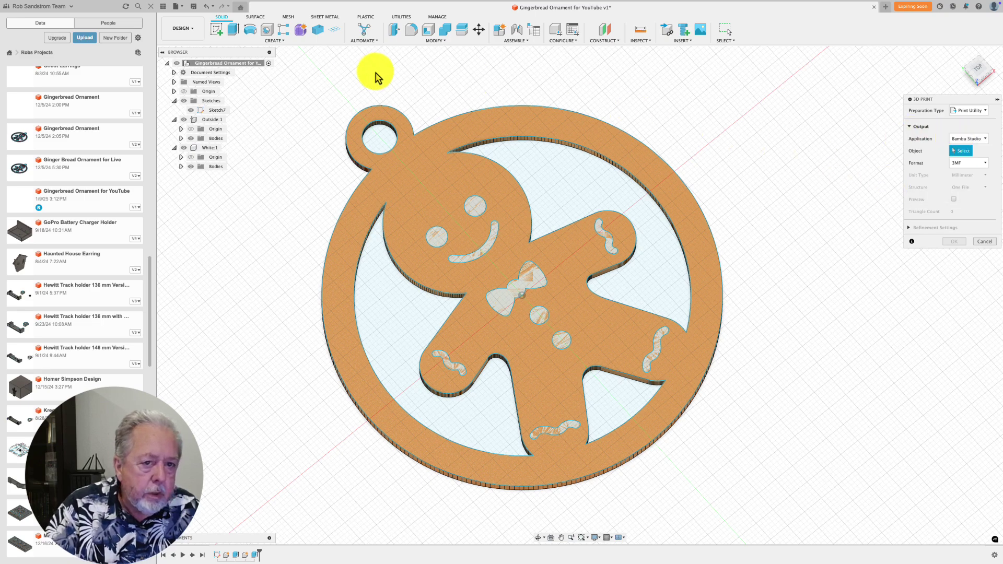
pyautogui.click(242, 70)
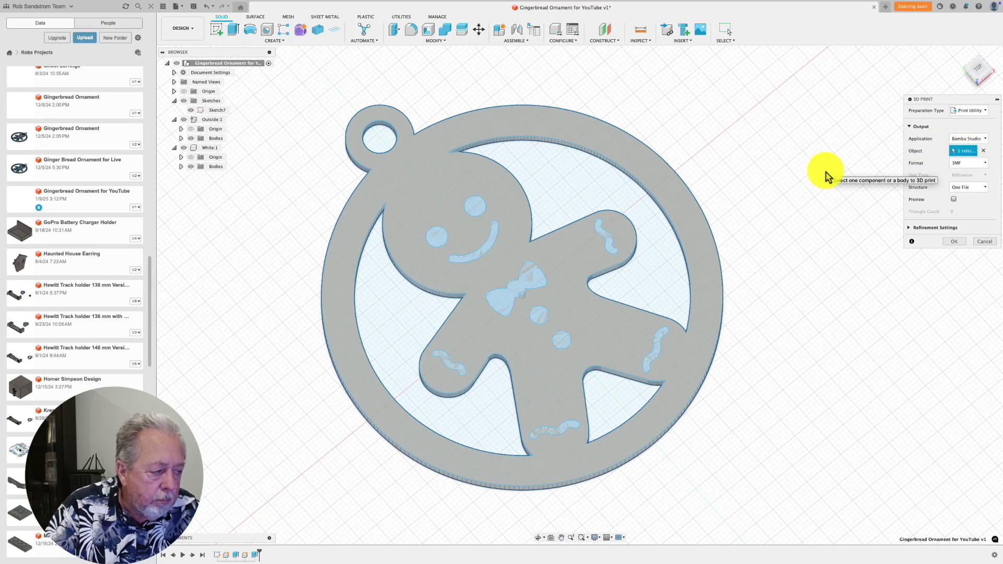
# Send the design as a 3MF with mesh preview enabled to Bambu Studio, loading it as a single object with multiple parts
pyautogui.click(953, 199)
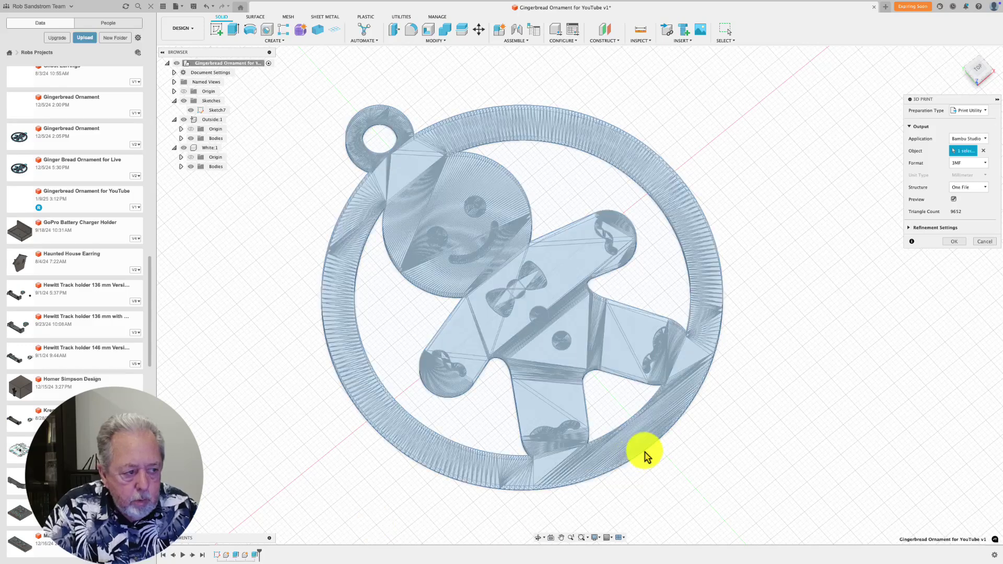
pyautogui.click(954, 199)
pyautogui.click(953, 199)
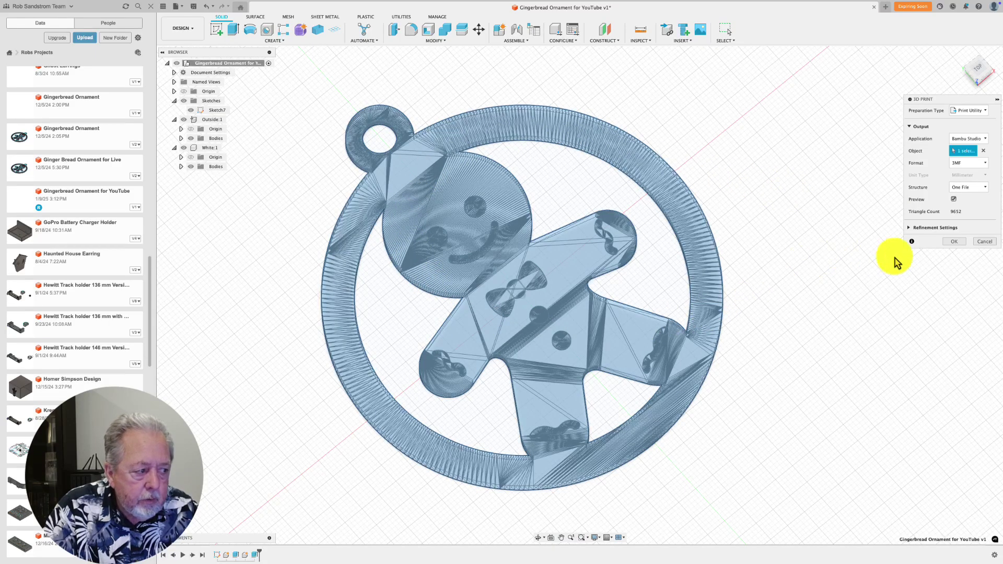
pyautogui.click(955, 243)
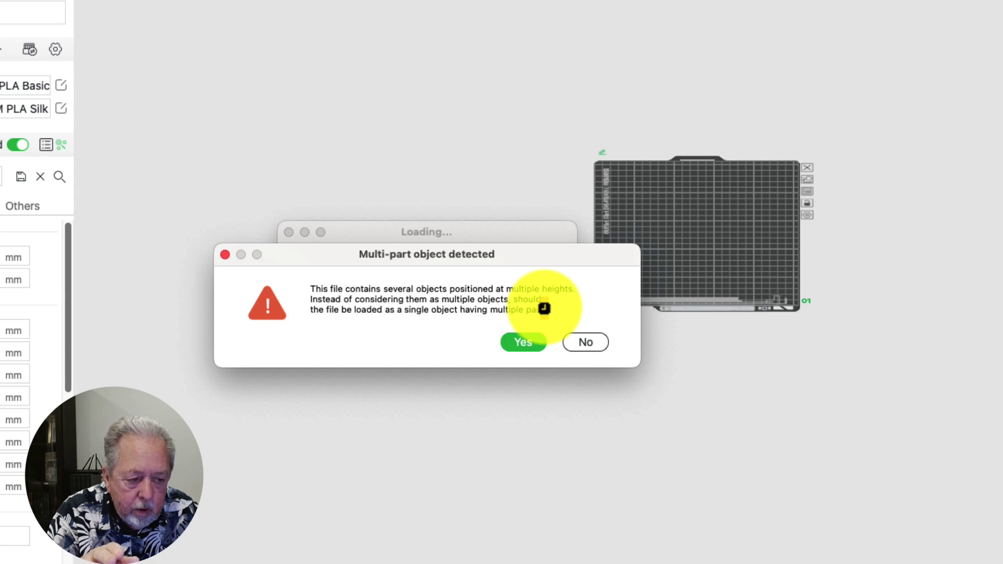
pyautogui.click(527, 342)
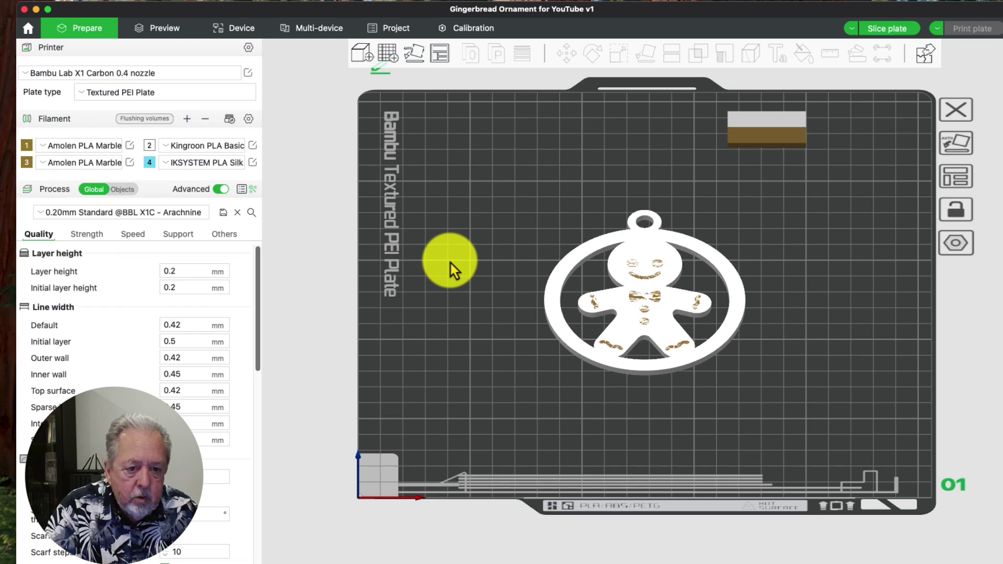
# Examine the object list on the plate, checking the ornament's part names and their filament assignments
pyautogui.click(119, 191)
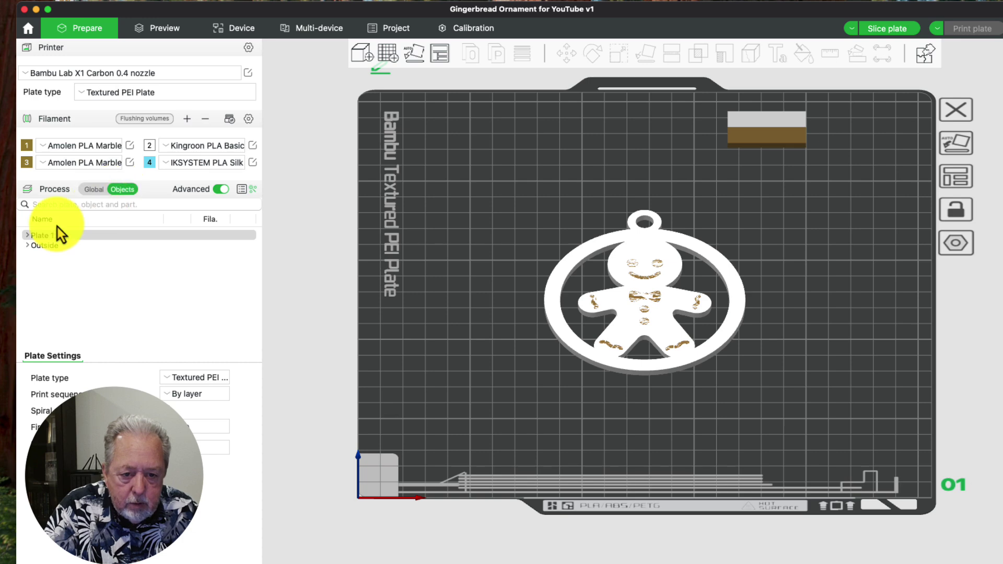
pyautogui.click(27, 236)
pyautogui.click(33, 252)
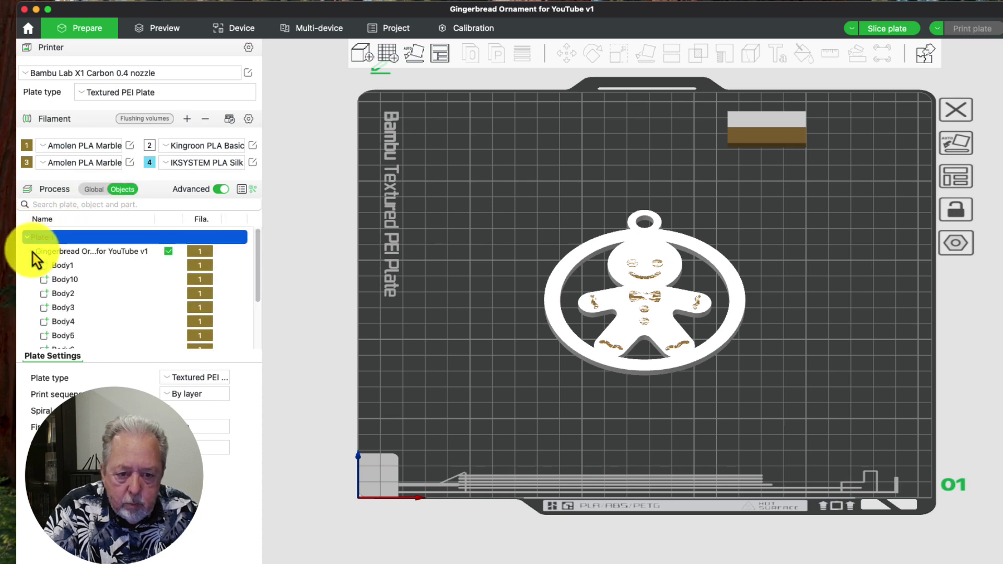
pyautogui.scroll(-1, 112, 270)
pyautogui.scroll(-4, 112, 271)
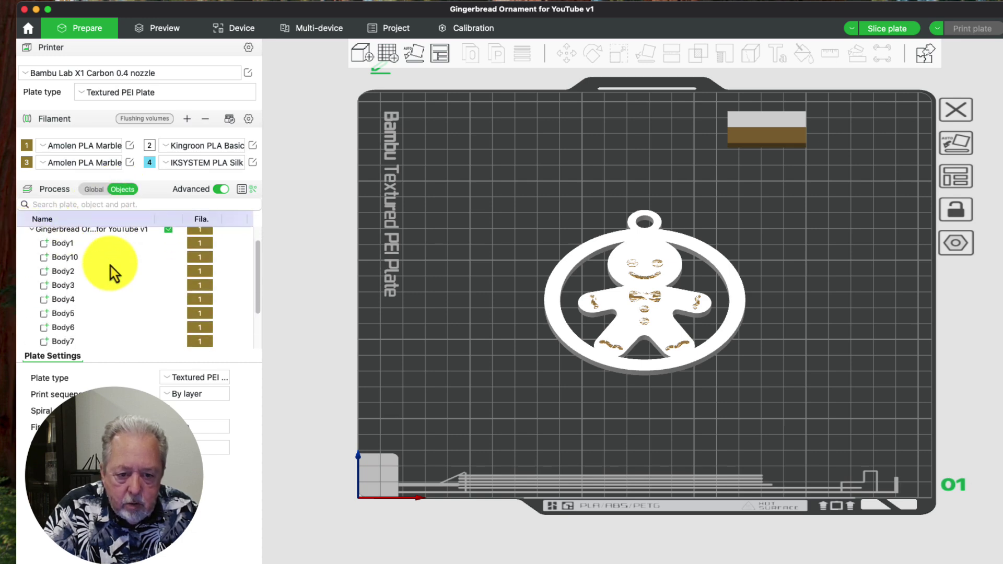
pyautogui.scroll(5, 113, 270)
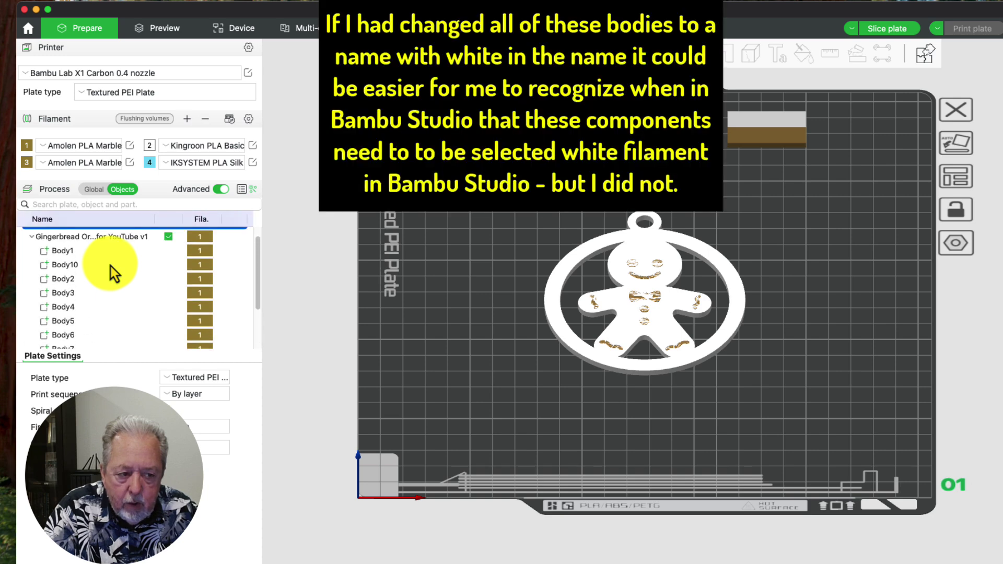
pyautogui.scroll(-2, 114, 272)
pyautogui.scroll(-4, 114, 273)
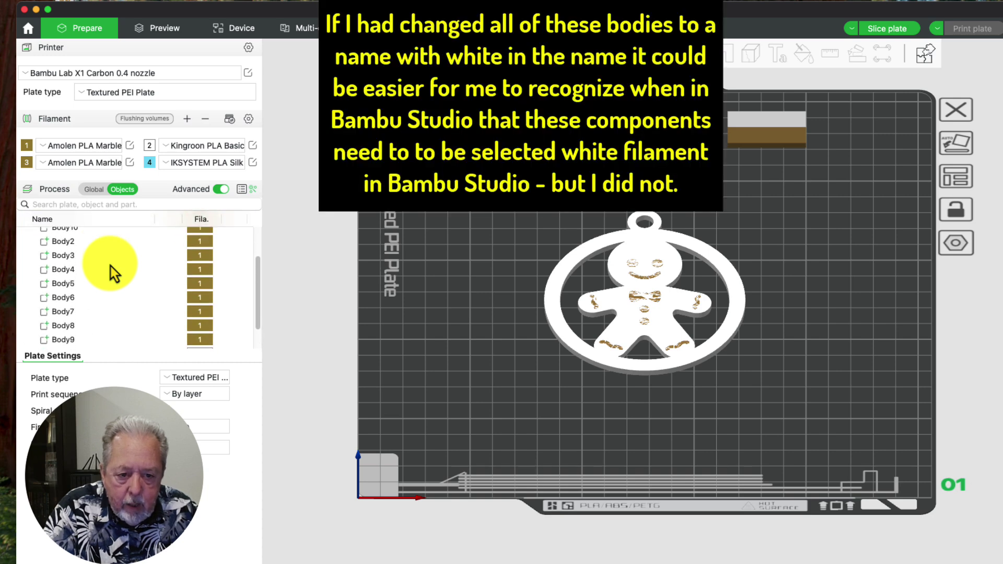
pyautogui.scroll(4, 114, 272)
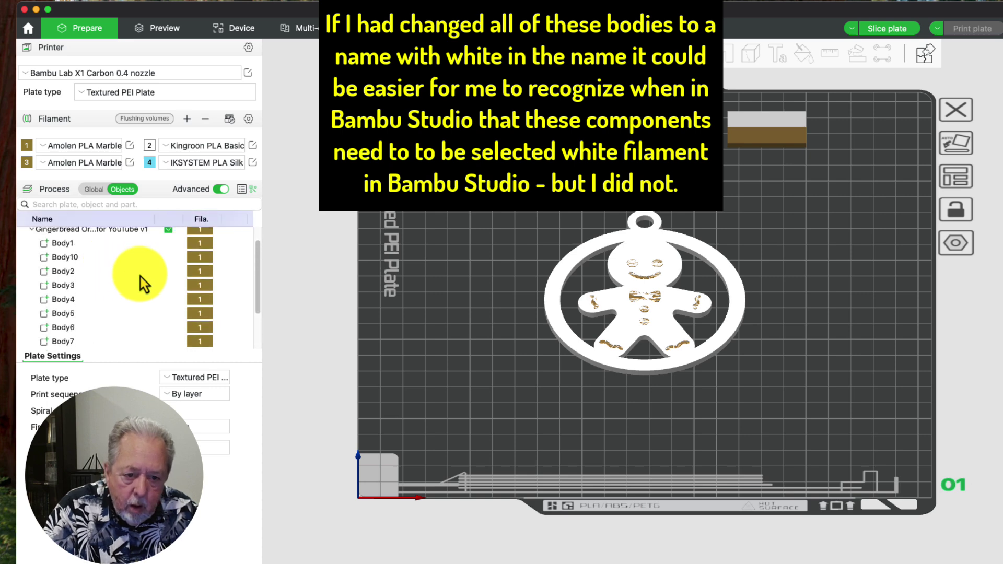
pyautogui.scroll(-1, 144, 284)
pyautogui.scroll(-2, 144, 283)
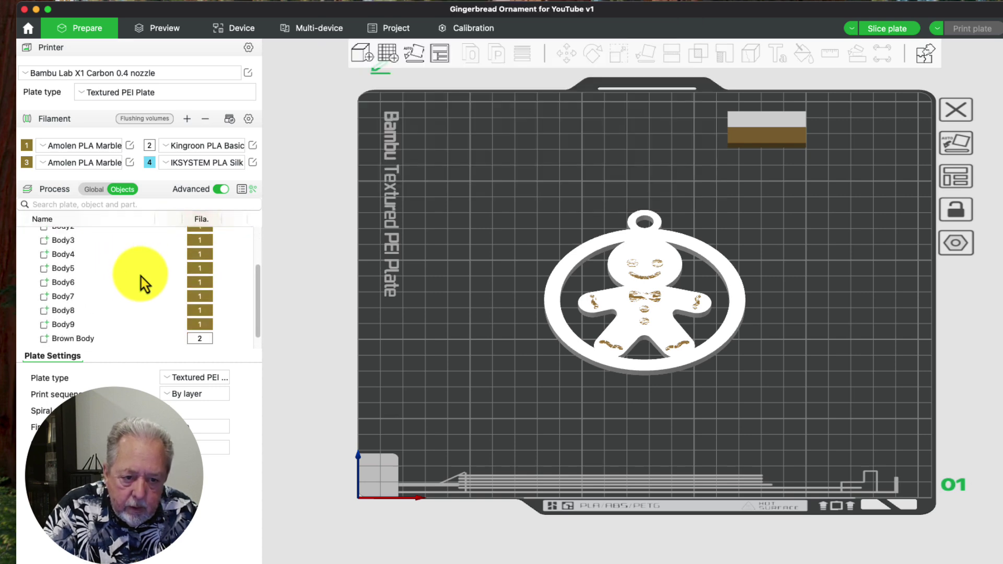
pyautogui.scroll(-1, 144, 284)
pyautogui.scroll(2, 144, 283)
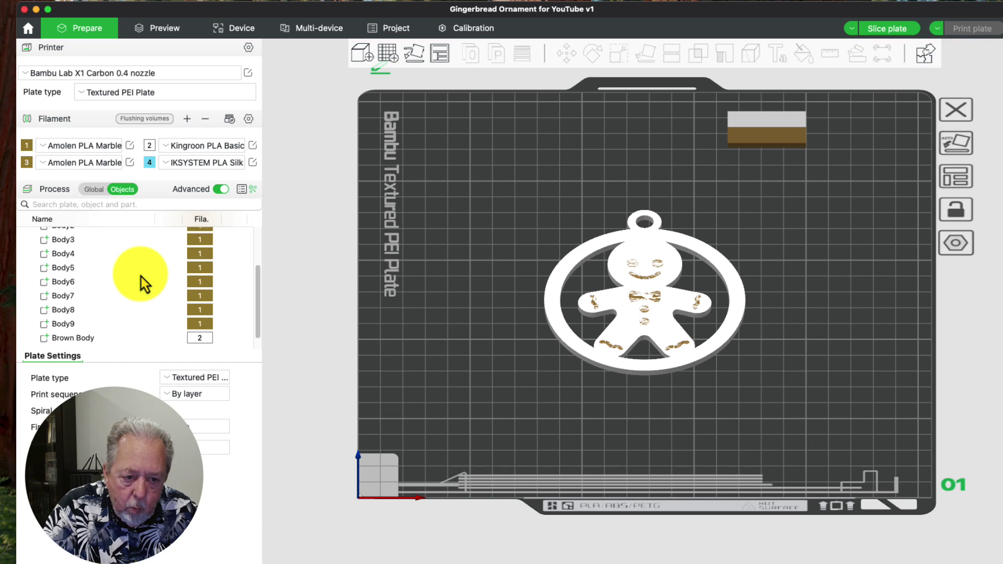
pyautogui.scroll(3, 144, 284)
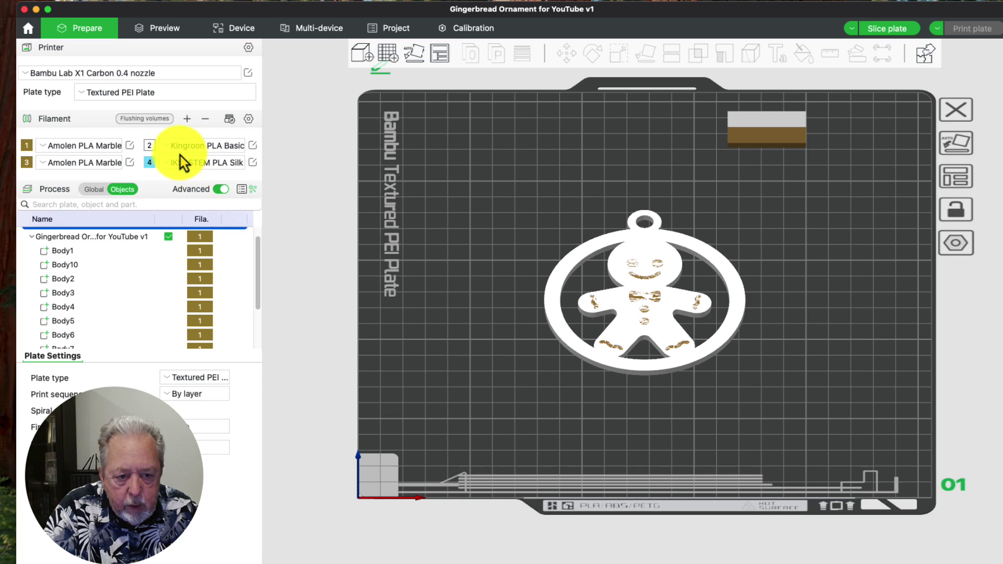
# Assign filament 1 to the entire gingerbread ornament object
pyautogui.click(199, 240)
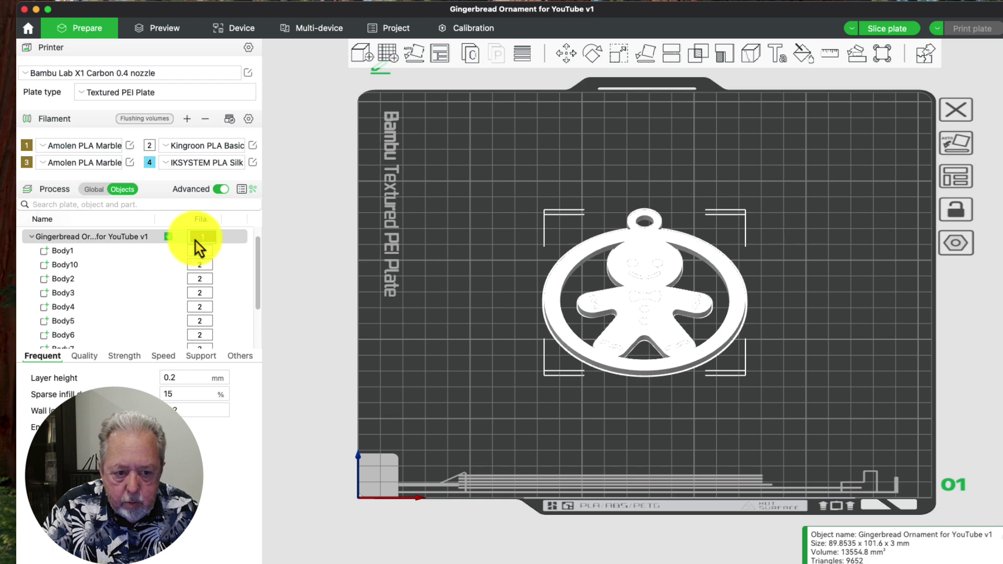
pyautogui.click(198, 241)
pyautogui.click(200, 267)
# Assign filament 2 to each detail part, Body1 through Body10
pyautogui.click(204, 253)
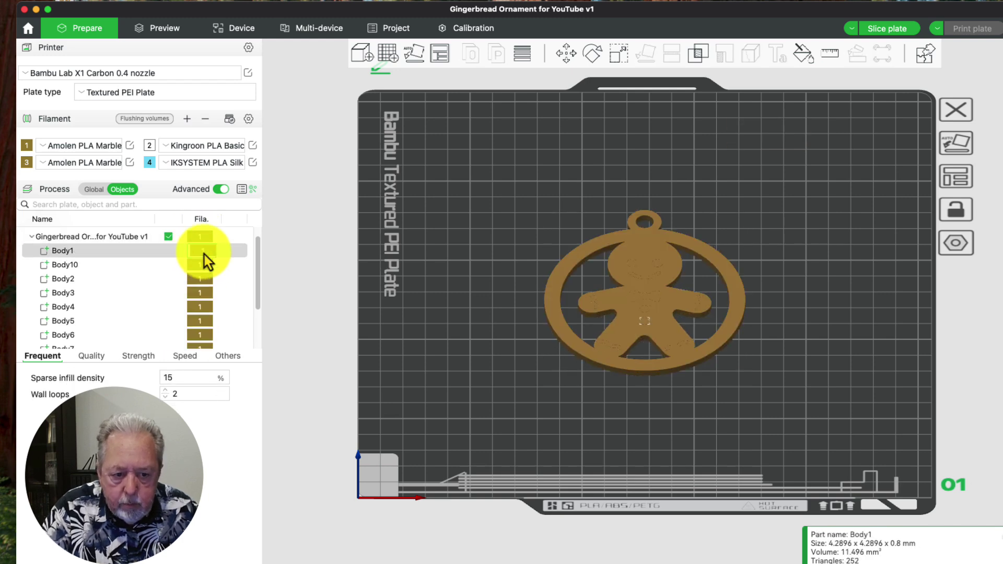
pyautogui.click(203, 266)
pyautogui.click(202, 266)
pyautogui.click(201, 279)
pyautogui.click(199, 294)
pyautogui.click(199, 307)
pyautogui.click(198, 321)
pyautogui.click(196, 337)
pyautogui.press('2')
pyautogui.scroll(-5, 196, 337)
pyautogui.click(162, 281)
pyautogui.click(155, 294)
pyautogui.press('2')
pyautogui.click(152, 307)
pyautogui.press('2')
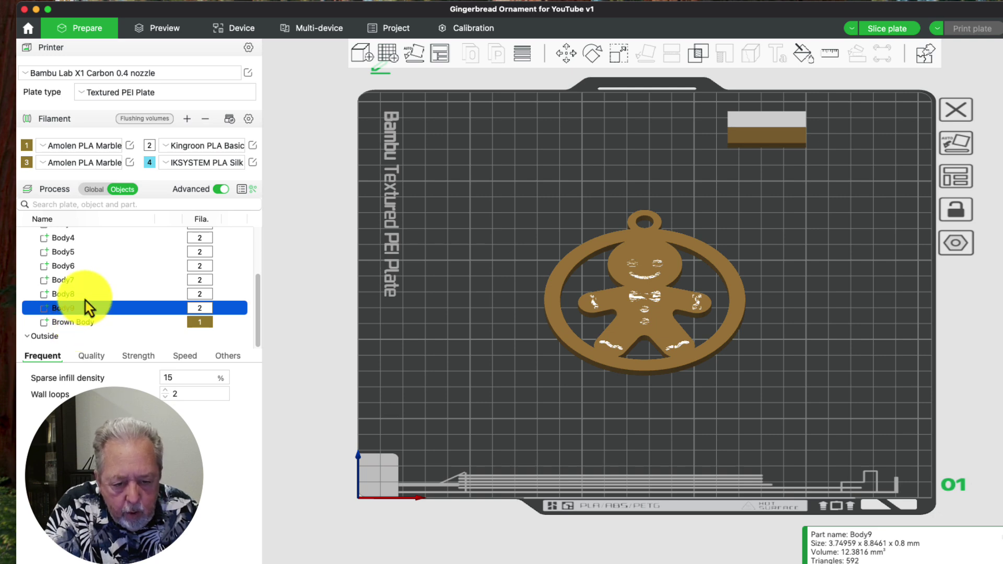
# Review the parts' filament assignments, then return to the global process settings and inspect the two-colour ornament on the plate
pyautogui.scroll(3, 79, 294)
pyautogui.scroll(1, 72, 256)
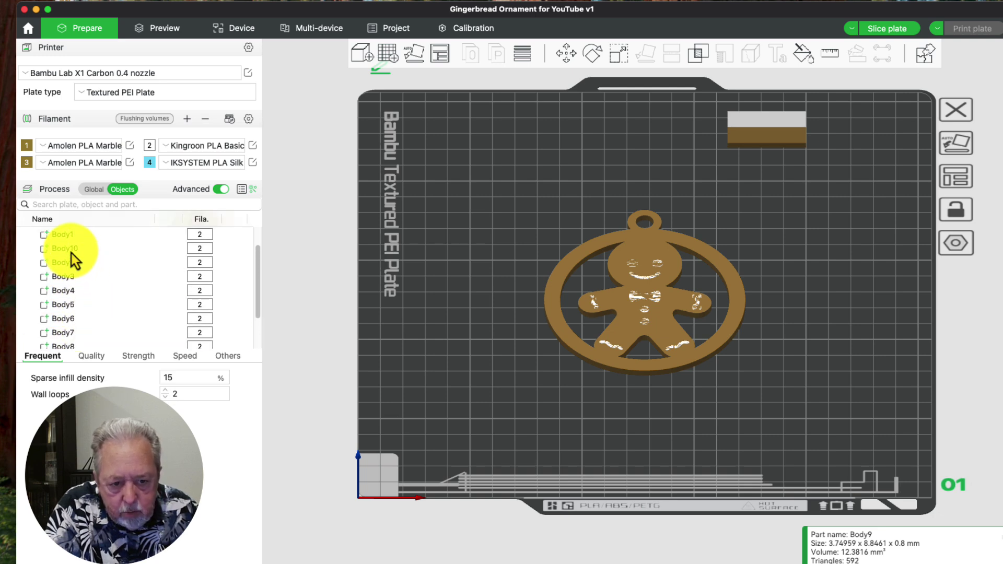
pyautogui.scroll(-1, 72, 292)
pyautogui.scroll(3, 75, 295)
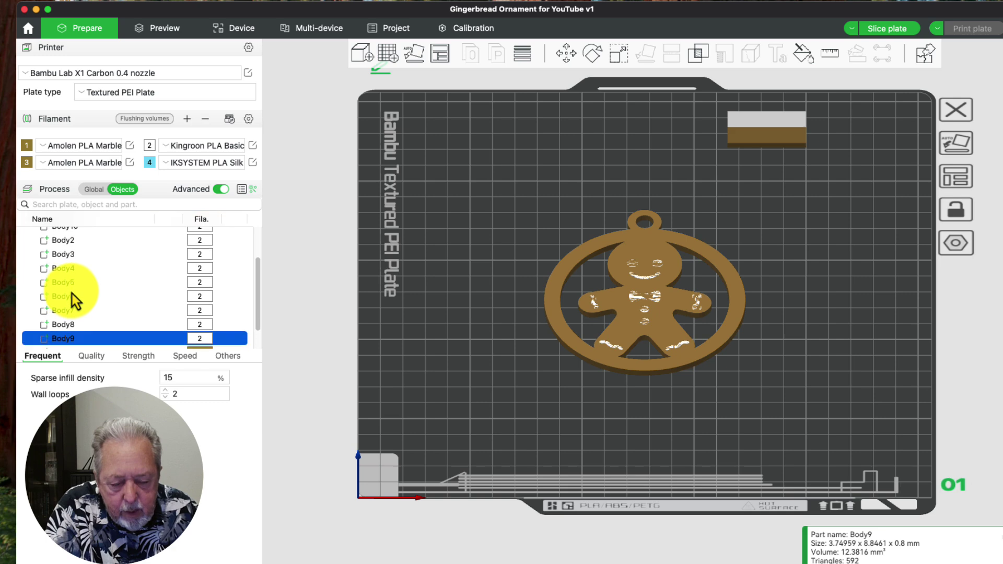
pyautogui.click(92, 190)
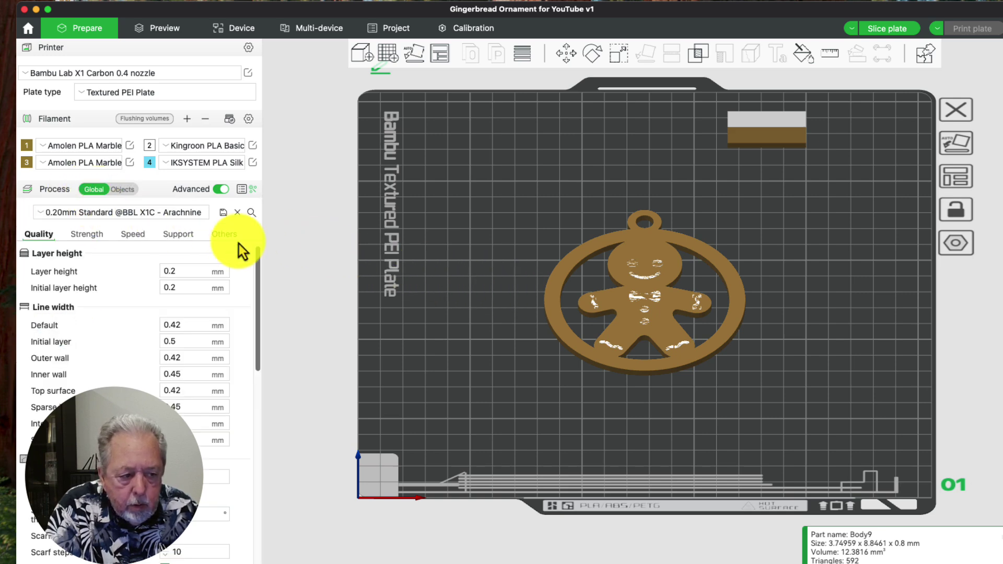
pyautogui.moveTo(503, 261); pyautogui.dragTo(504, 282)
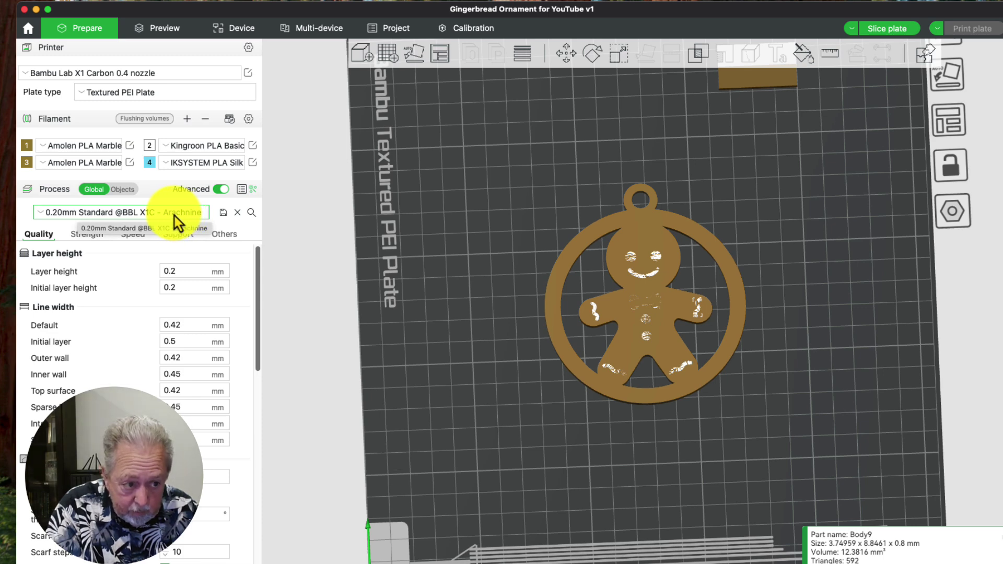
pyautogui.click(499, 349)
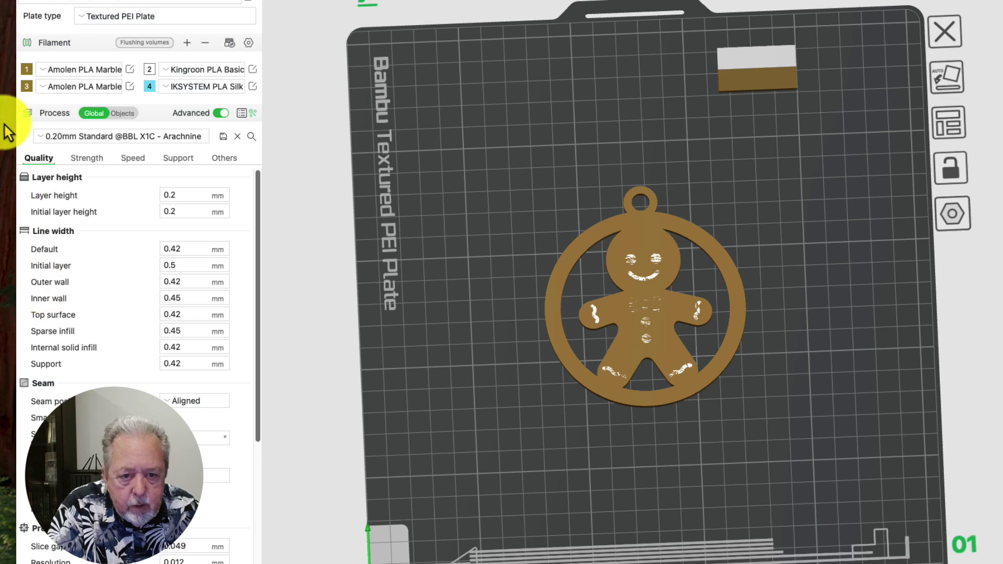
# Compare the photo of the finished ornament with the model on the build plate and select the model
pyautogui.moveTo(17, 130); pyautogui.dragTo(0, 130)
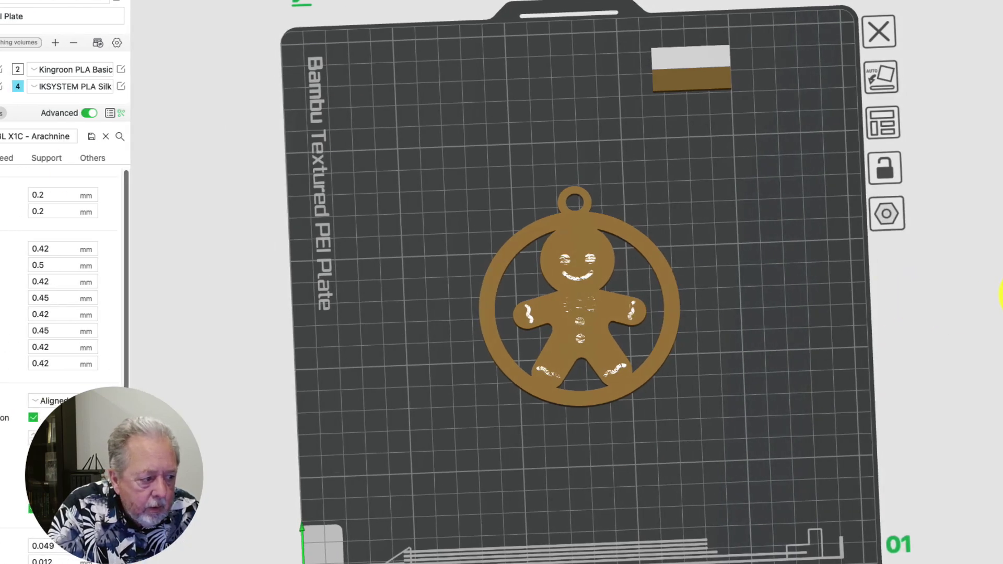
pyautogui.moveTo(1002, 324); pyautogui.dragTo(1002, 324)
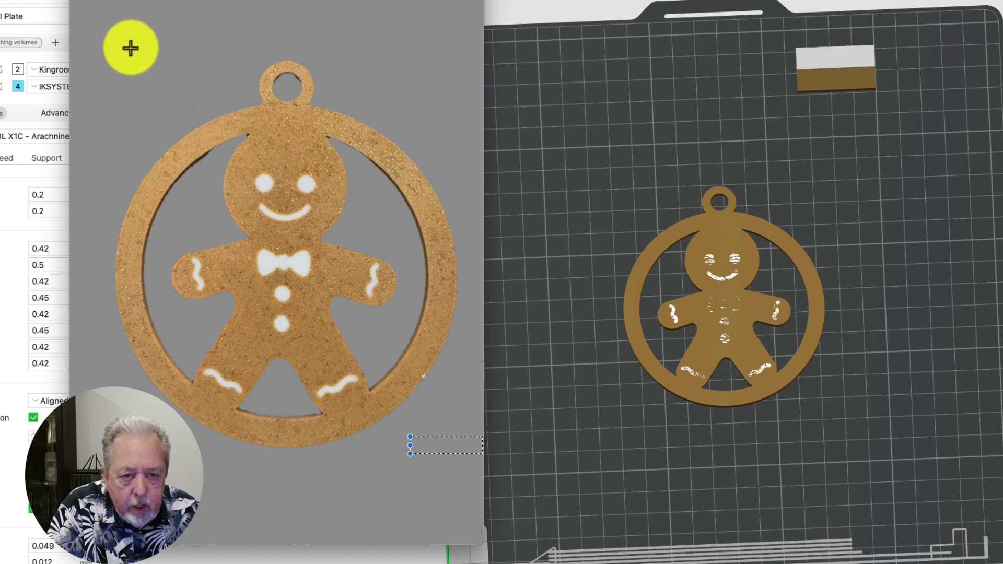
pyautogui.moveTo(230, 0); pyautogui.dragTo(0, 166)
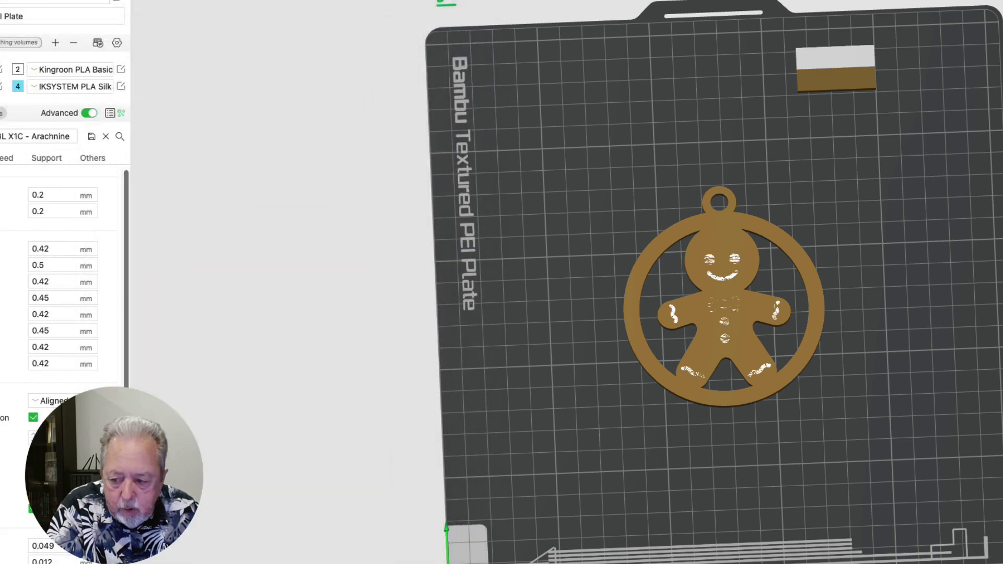
pyautogui.moveTo(592, 158); pyautogui.dragTo(582, 245)
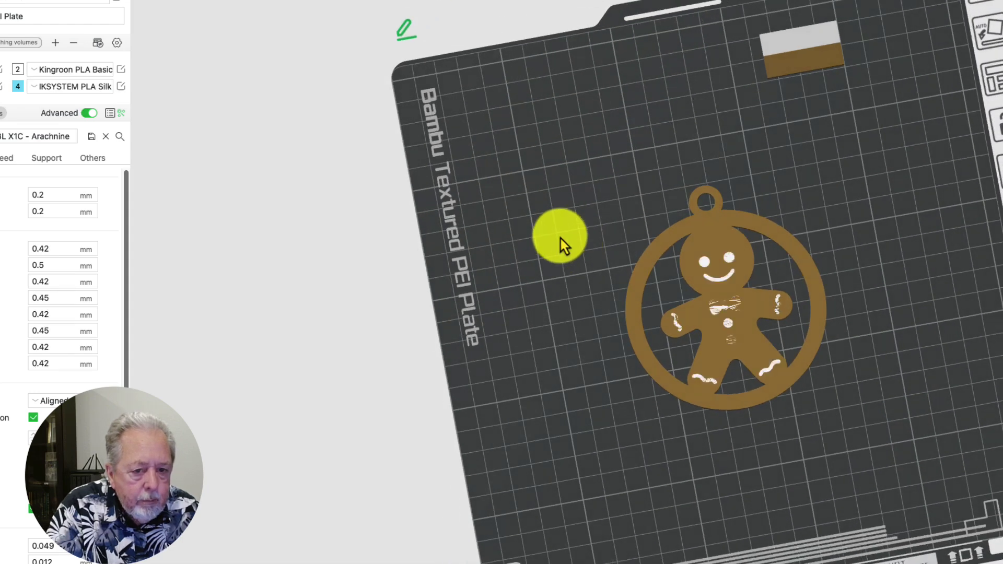
pyautogui.click(634, 324)
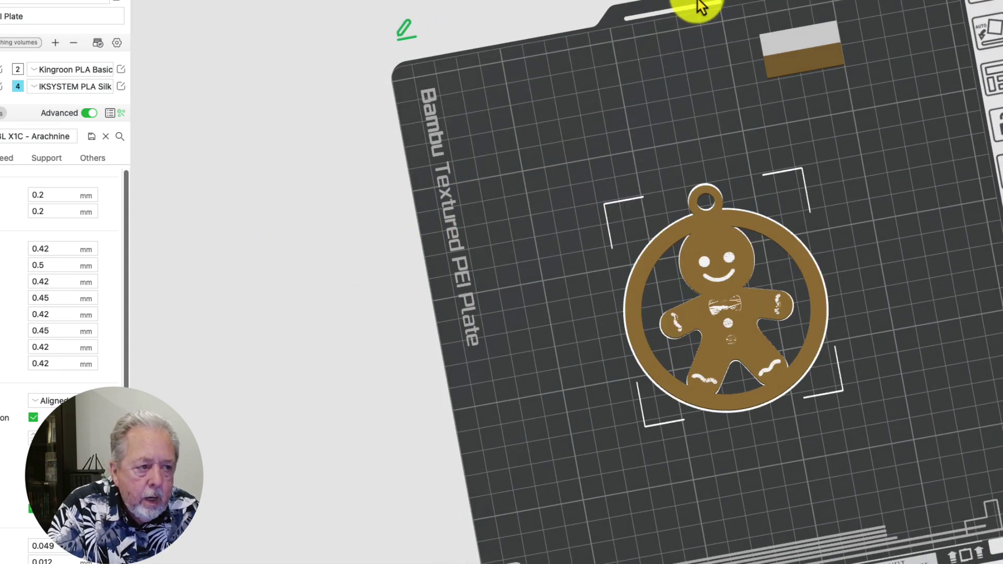
# Rotate the gingerbread ornament 180° about the Y axis so its detailed face lies down on the build plate
pyautogui.moveTo(884, 289); pyautogui.dragTo(878, 272)
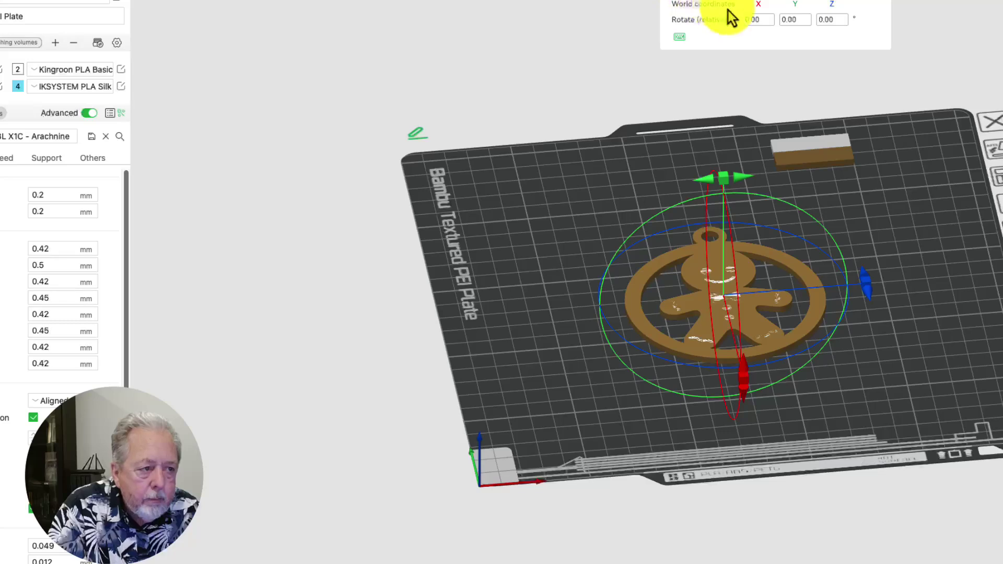
pyautogui.moveTo(723, 178); pyautogui.dragTo(722, 342)
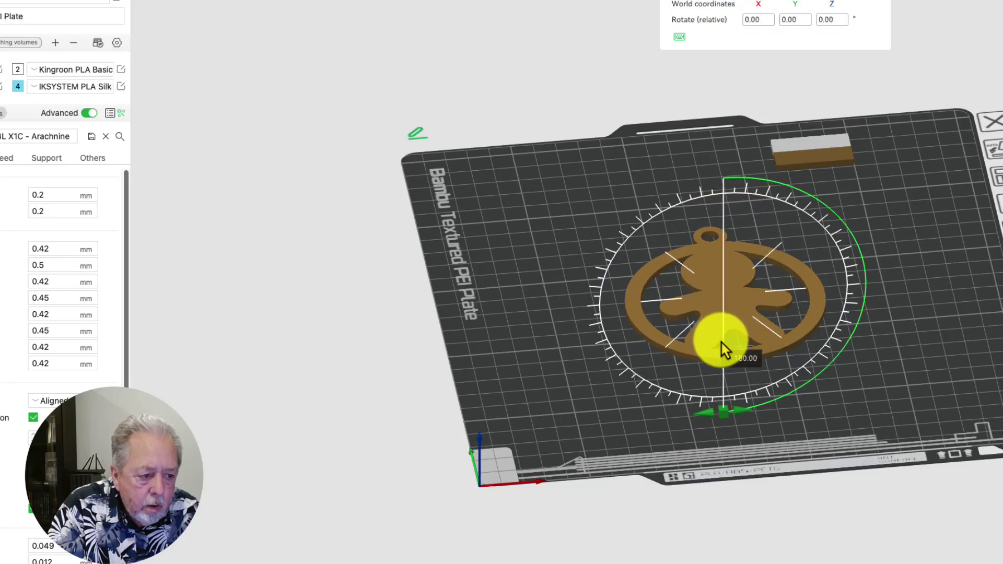
pyautogui.click(906, 331)
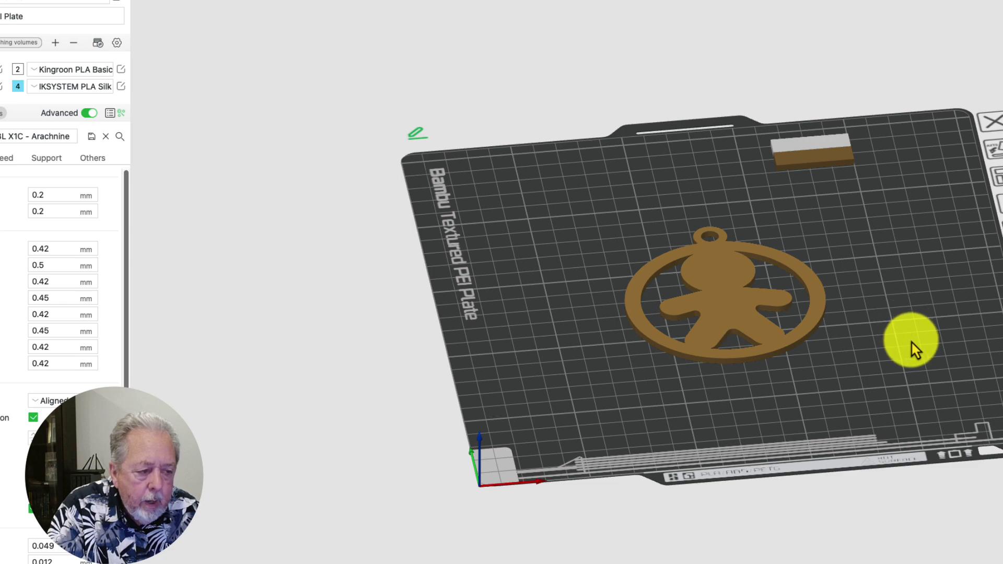
pyautogui.moveTo(912, 343); pyautogui.dragTo(905, 373)
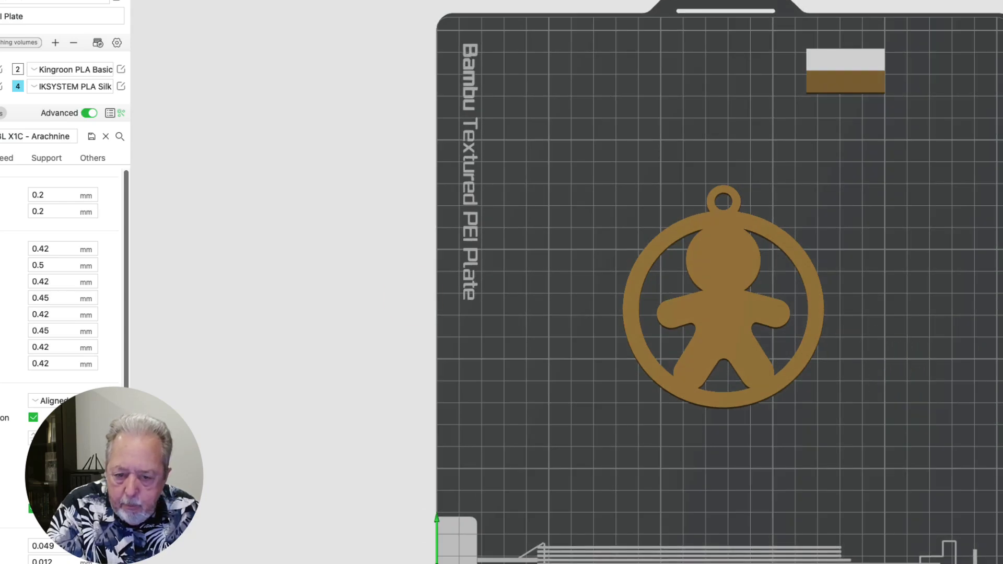
# Slice the ornament's plate and send it as a print job to the selected printer with AMS enabled
pyautogui.moveTo(0, 25); pyautogui.dragTo(0, 16)
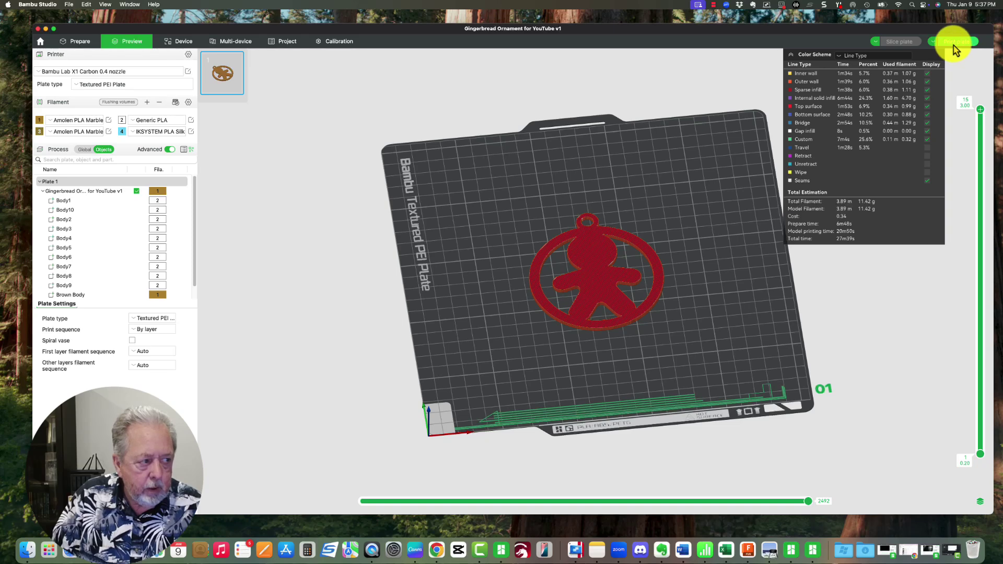
pyautogui.click(953, 44)
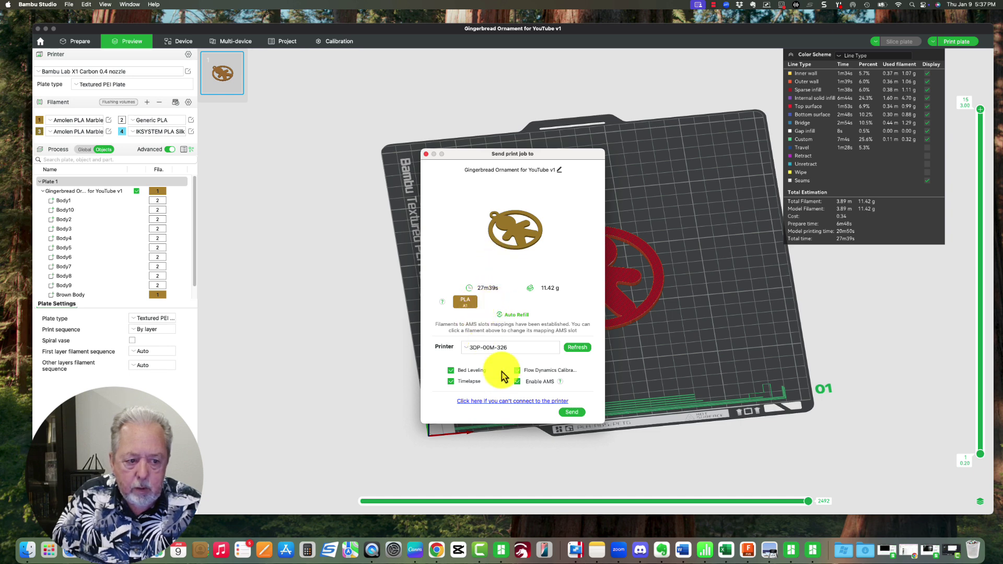
pyautogui.click(571, 412)
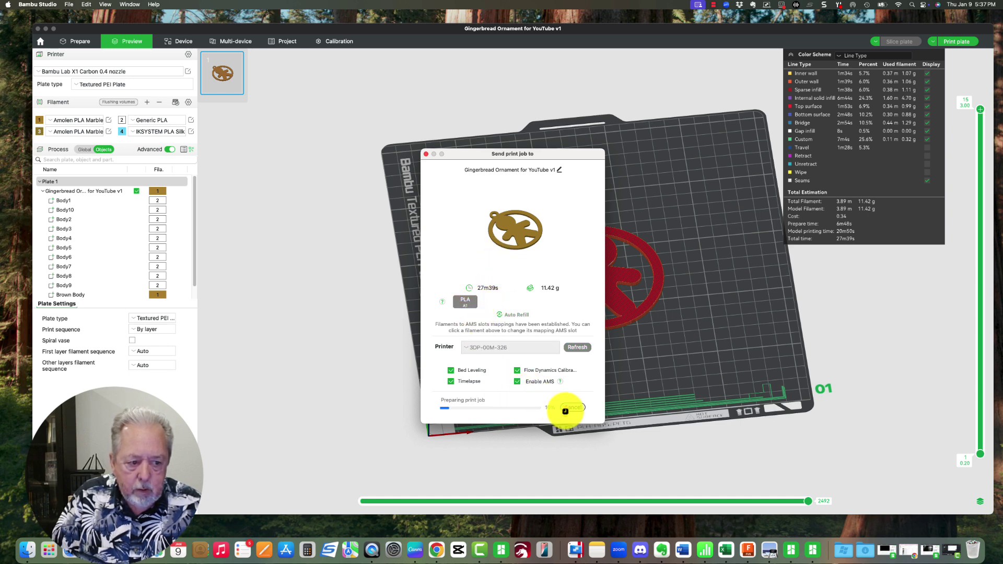